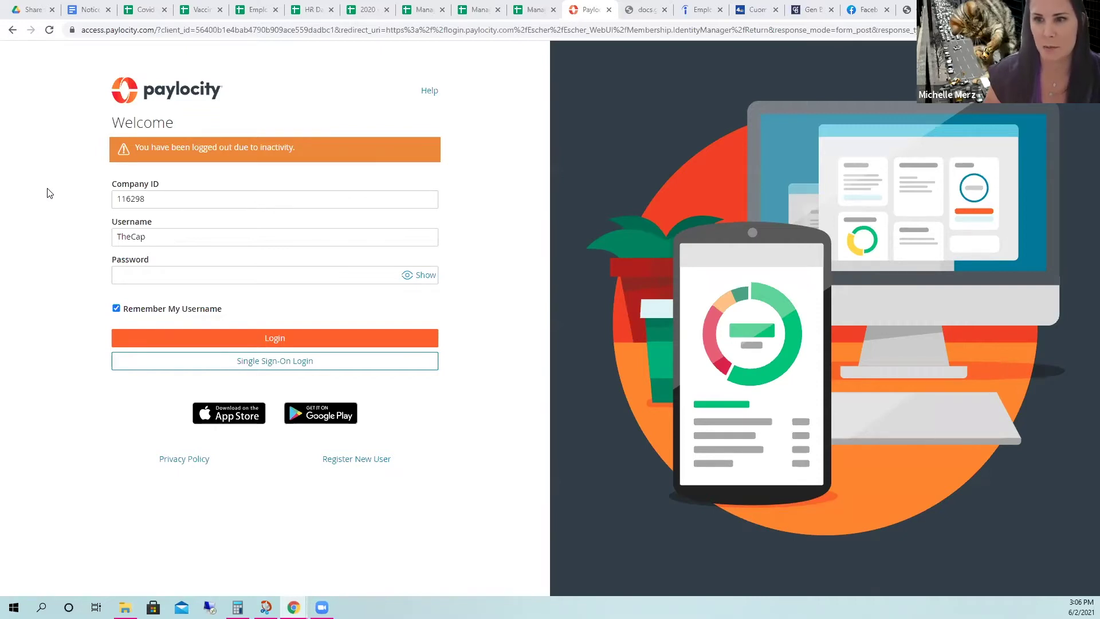
Enter the account password, log in, and skip setting up the challenge questions.
left_click(150, 279)
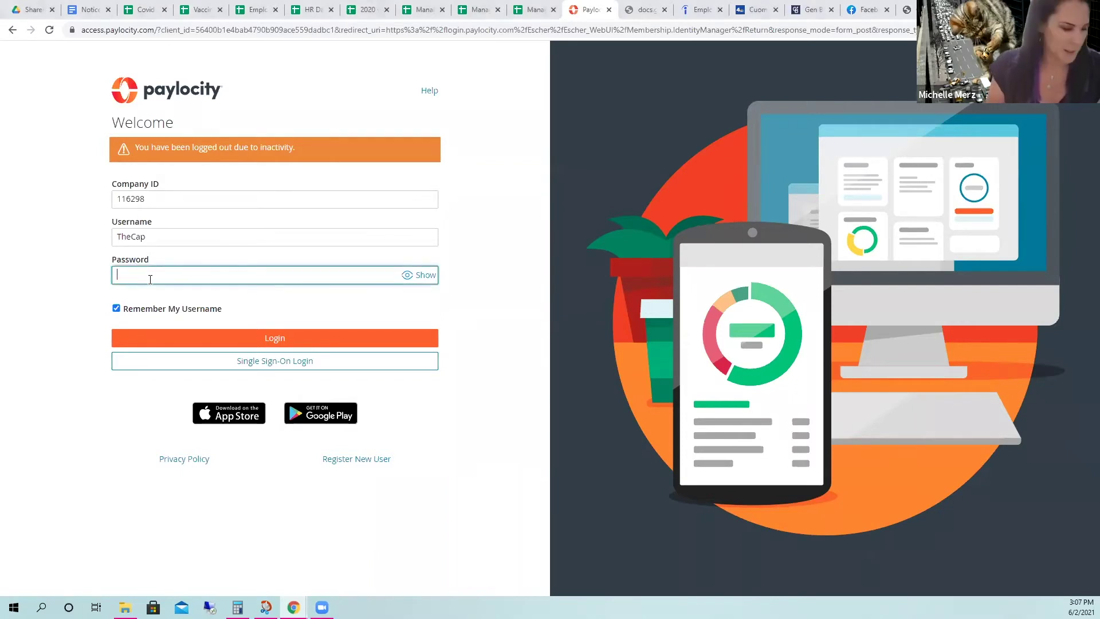
type("***")
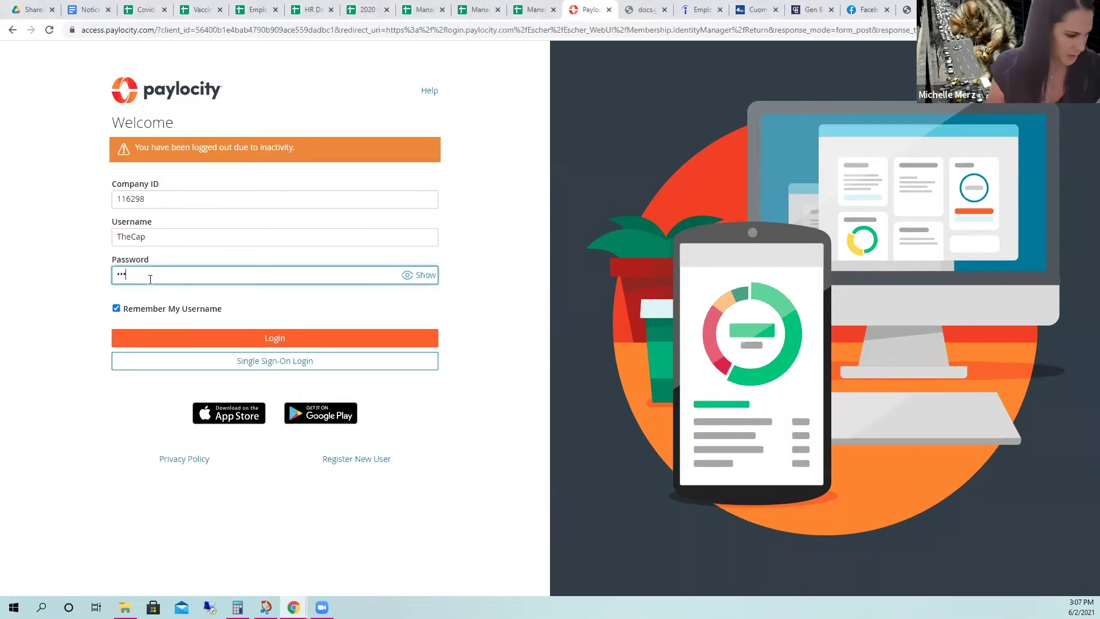
type("*****")
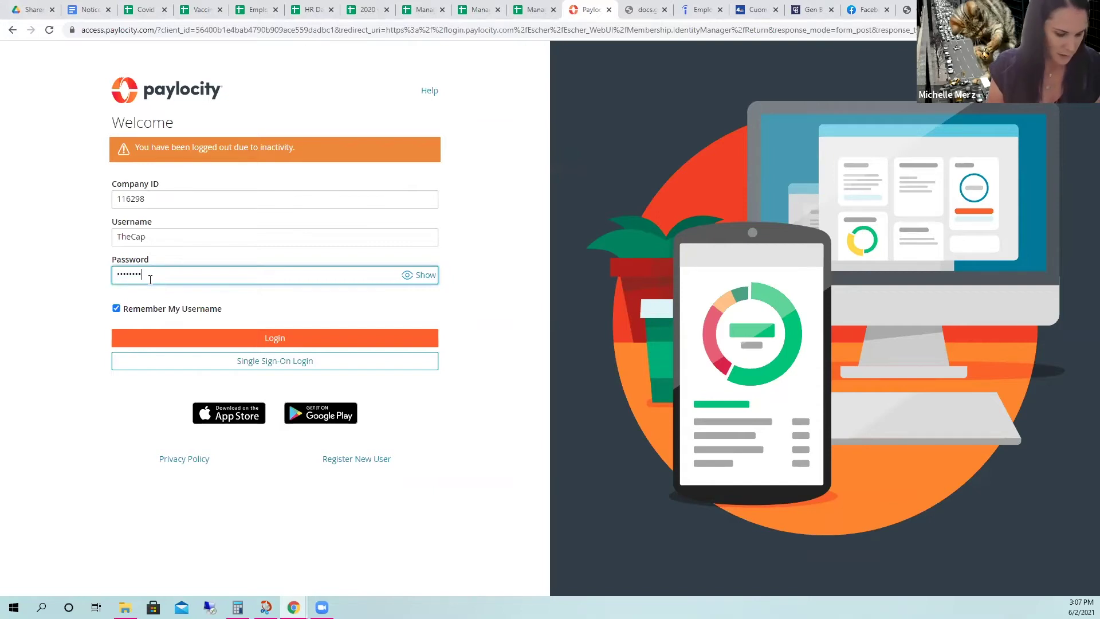
key("Return")
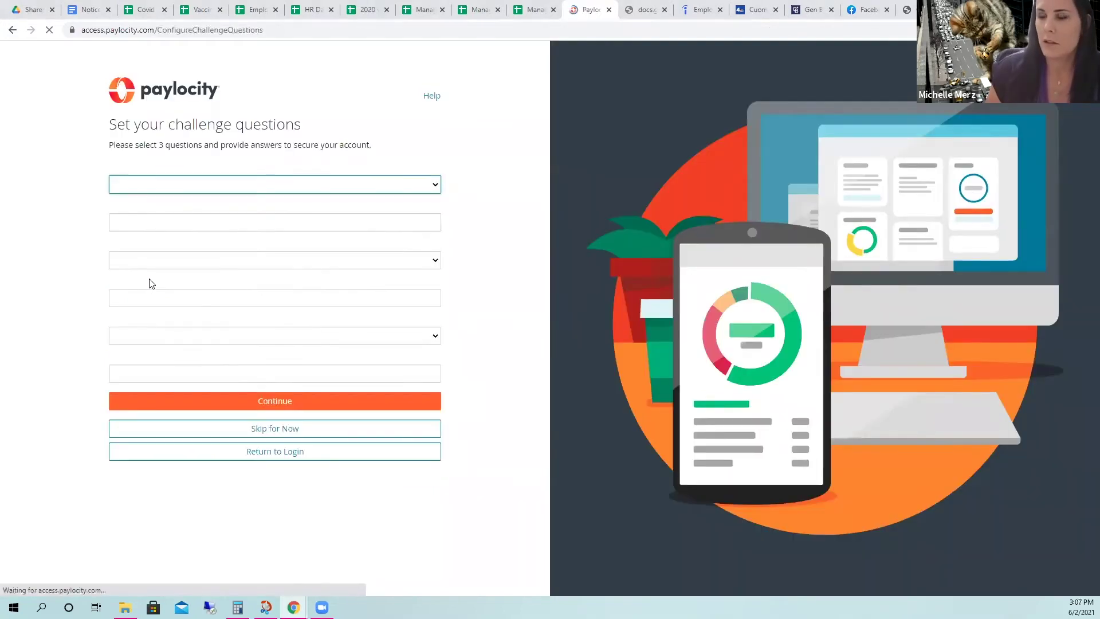
left_click(274, 429)
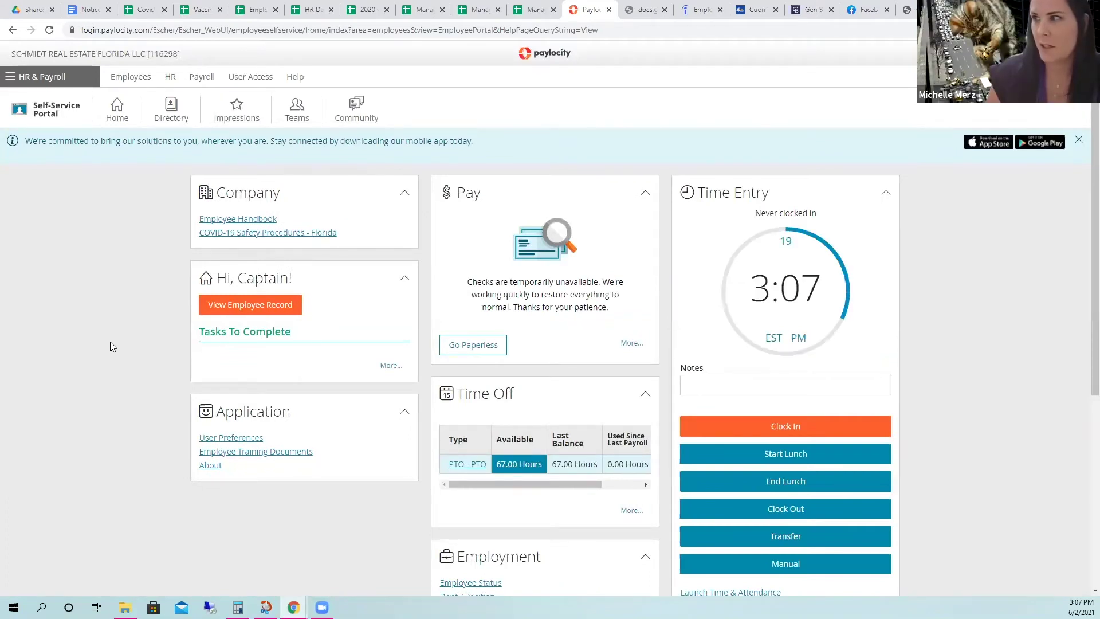
left_click(1071, 76)
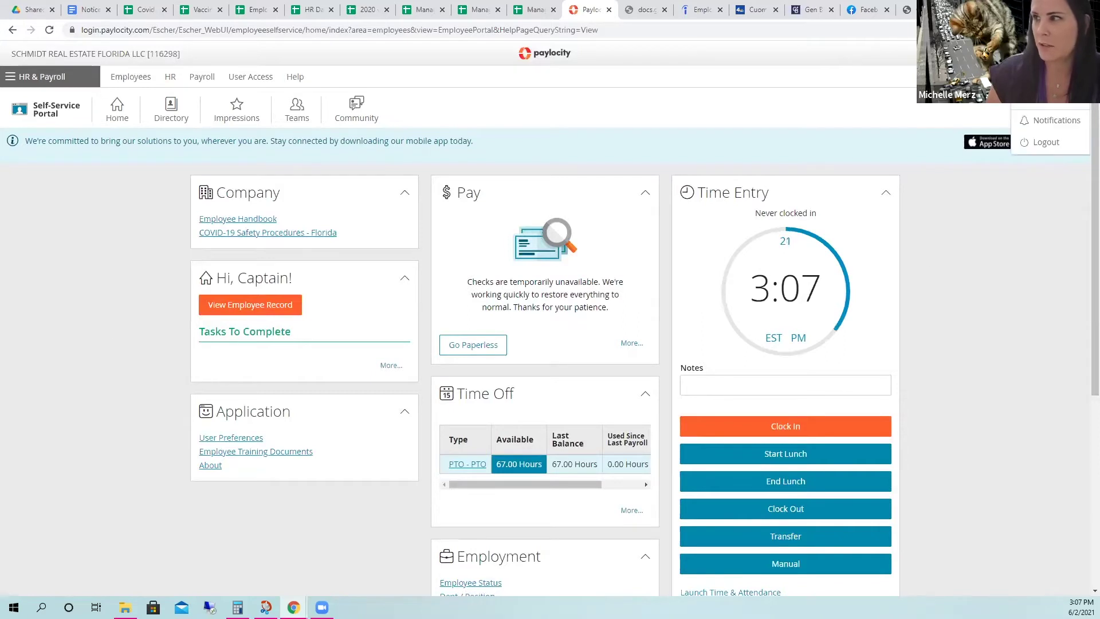
left_click(1037, 272)
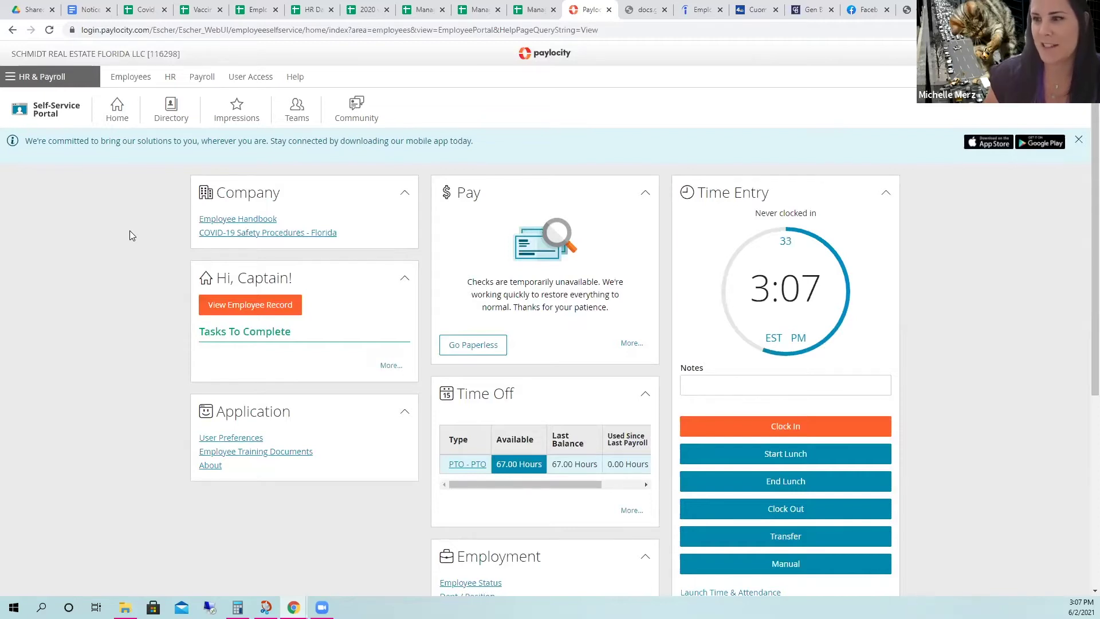
scroll(129, 231, "down", 1)
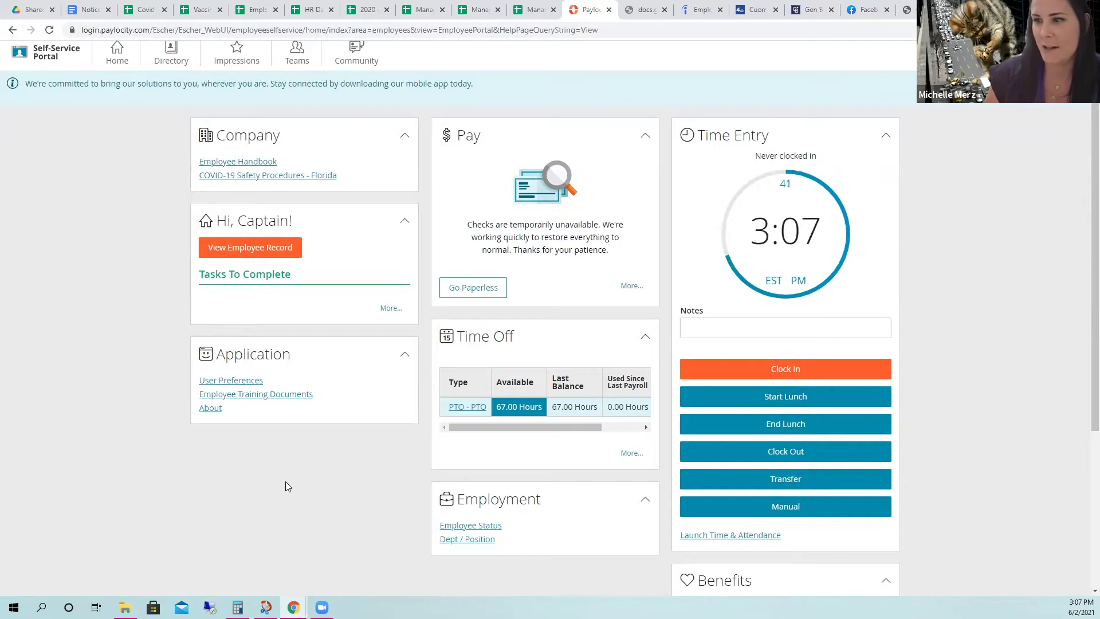
scroll(285, 486, "up", 1)
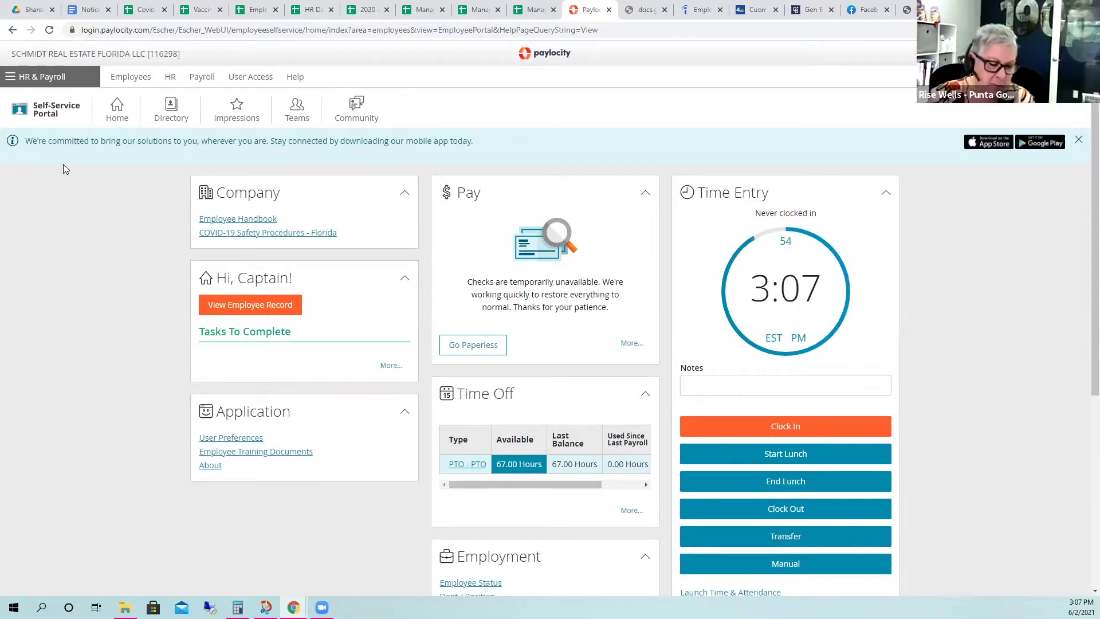
Go to the Self Service Portal and open a new time off request from the Time Off section.
left_click(39, 76)
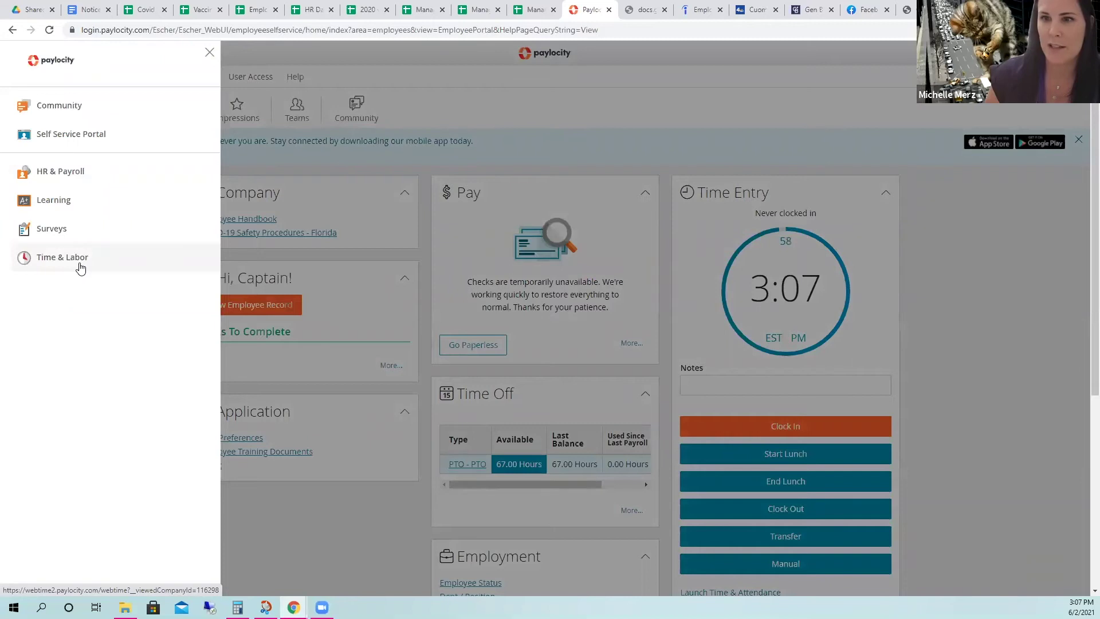
left_click(83, 135)
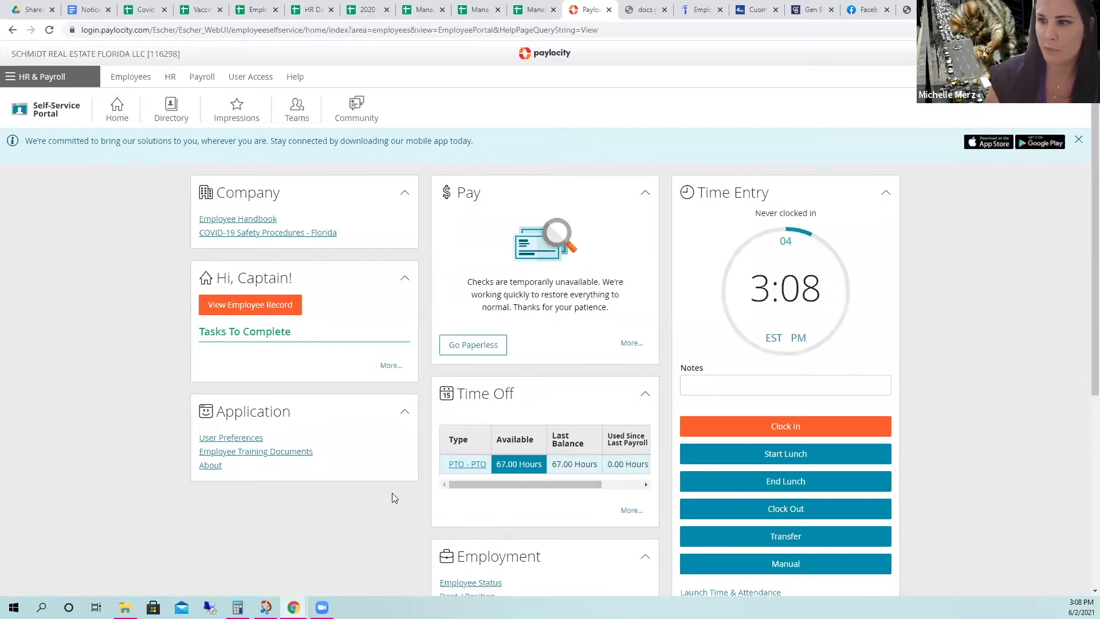
scroll(392, 493, "down", 1)
scroll(393, 497, "down", 2)
scroll(397, 479, "up", 2)
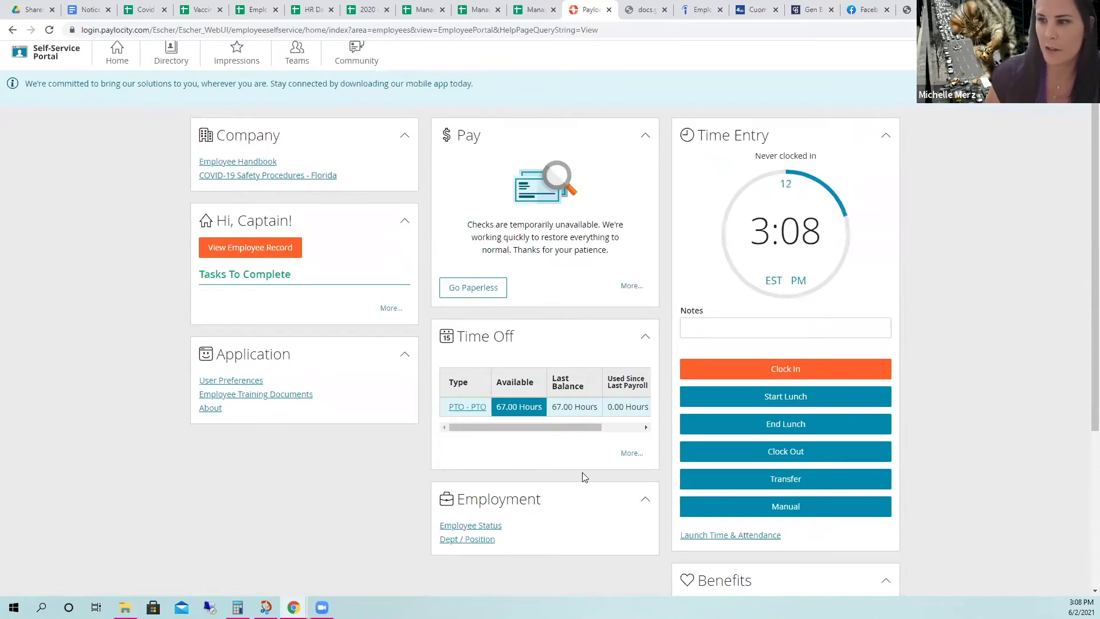
left_click(631, 455)
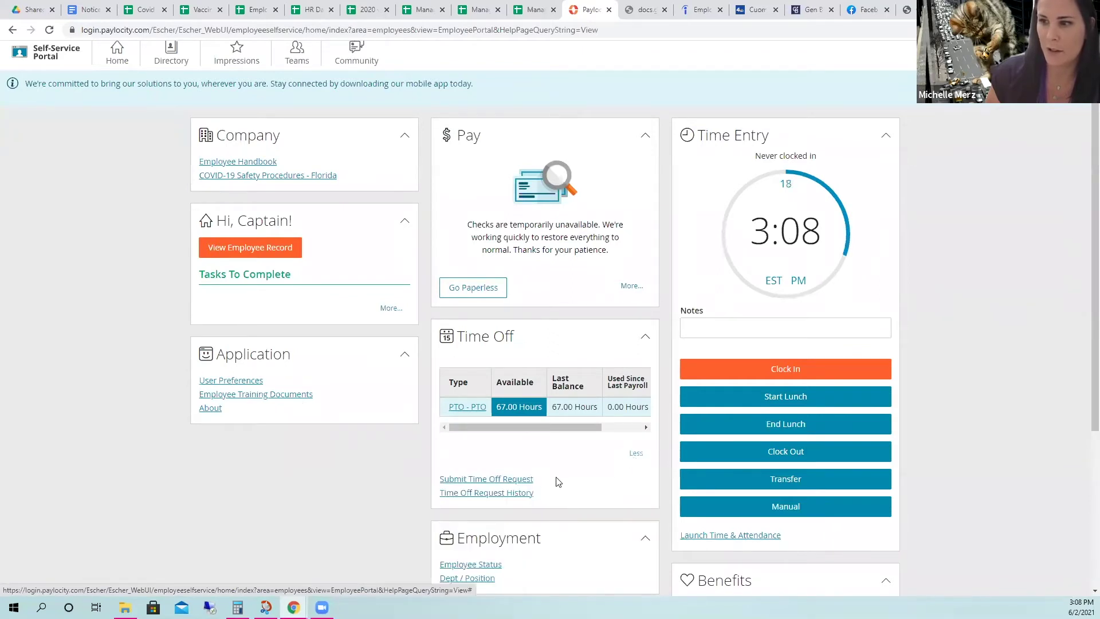
left_click(523, 481)
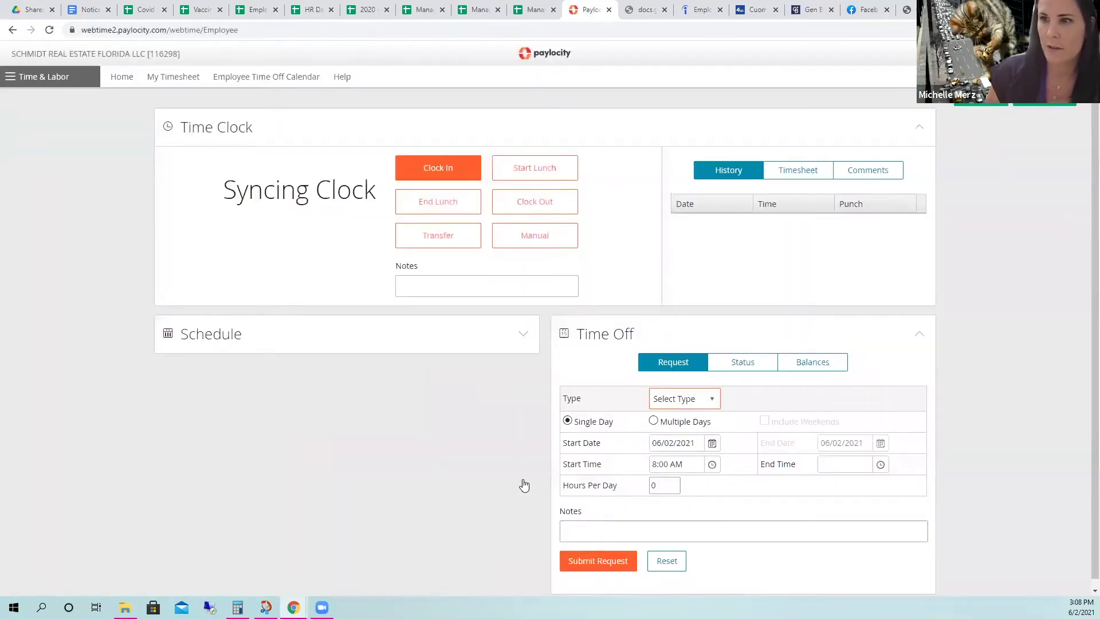
Set the time off request's type to PTO and its duration to Multiple Days.
scroll(520, 484, "down", 1)
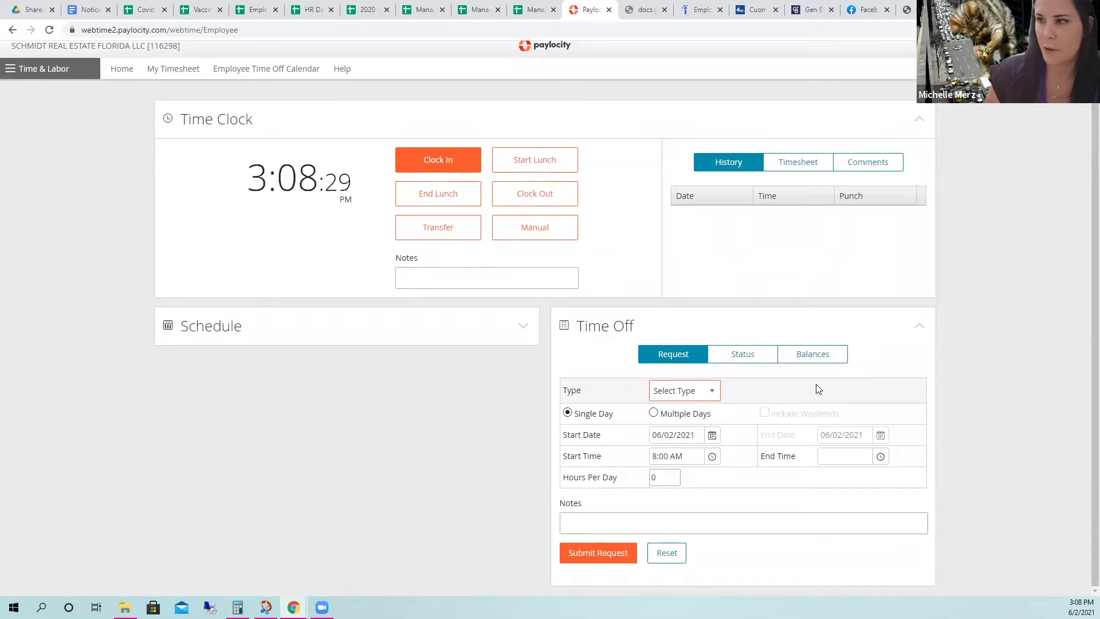
left_click(713, 393)
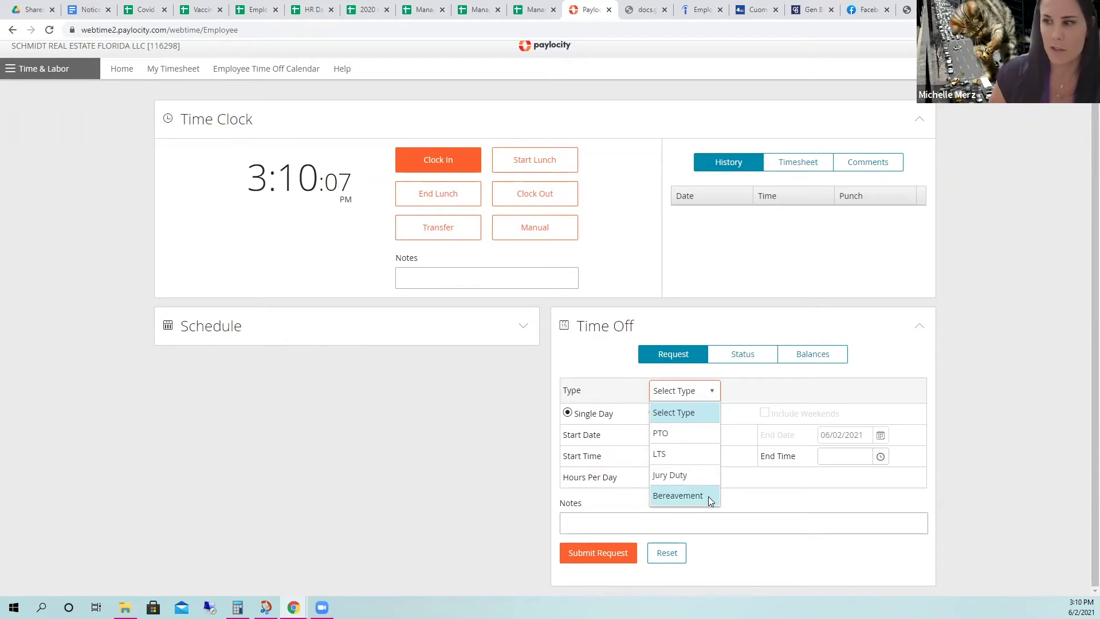
left_click(691, 434)
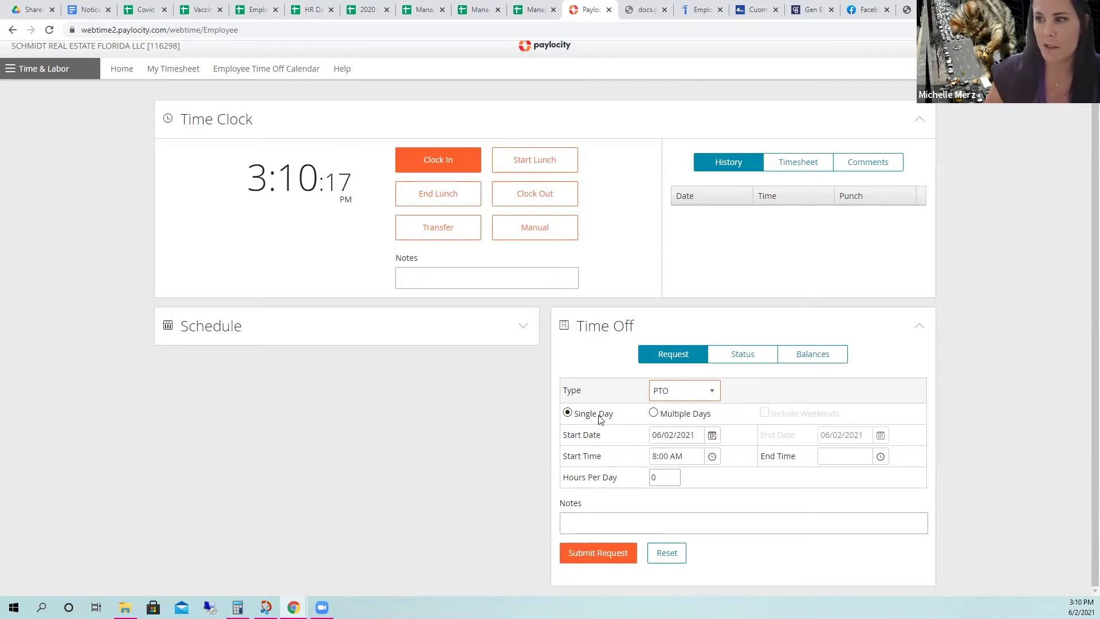
left_click(654, 413)
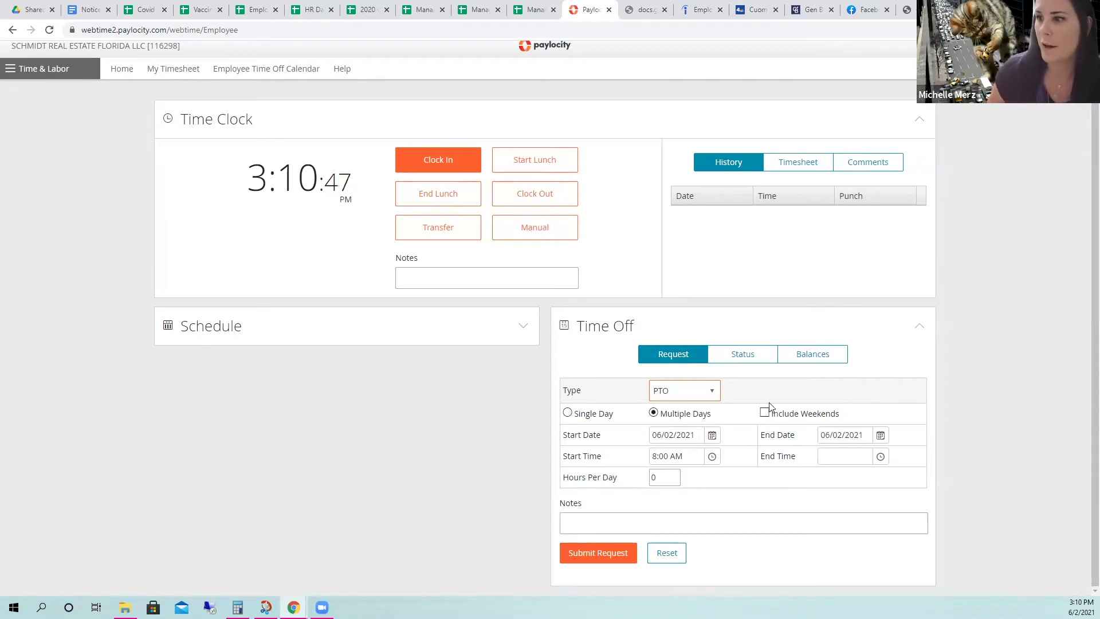
Set the request's start date to 07/05/2021 and its end date to 07/09/2021.
left_click(712, 436)
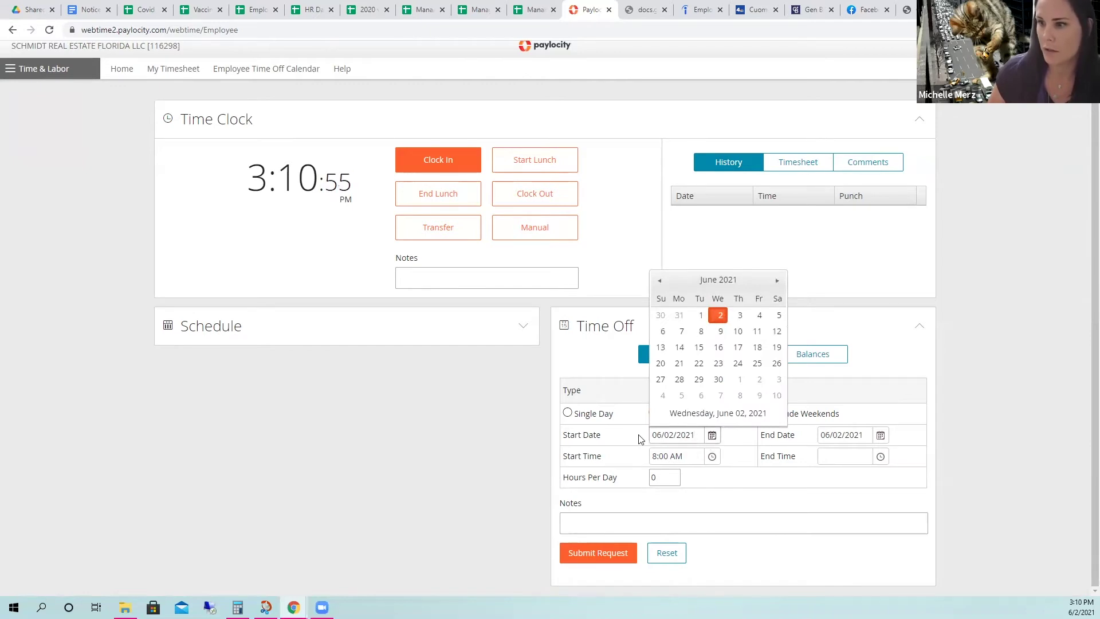
left_click(778, 281)
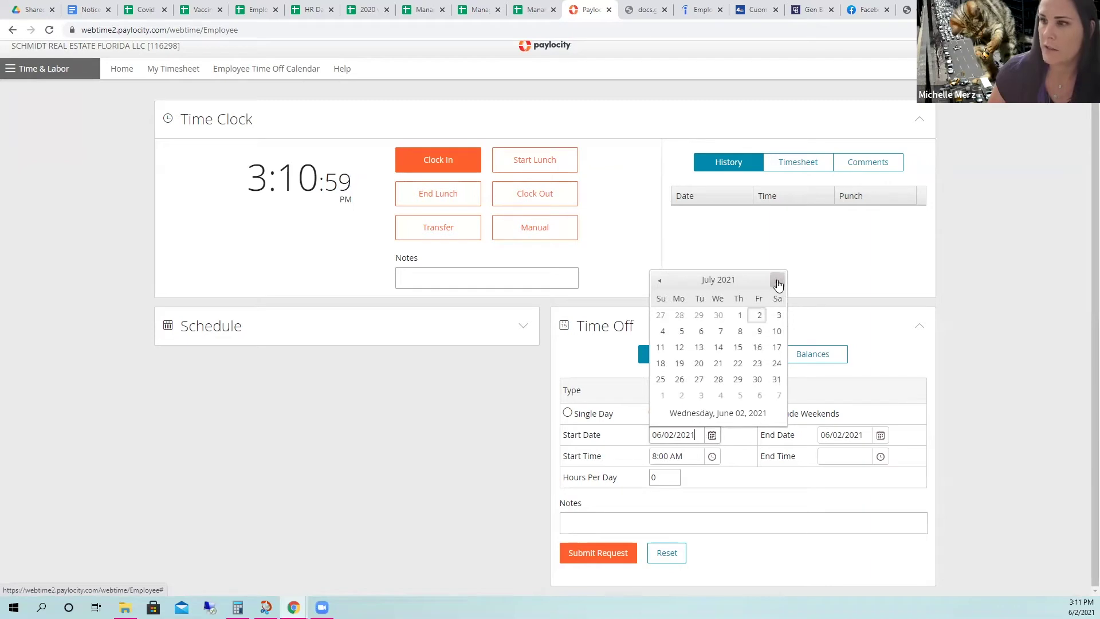
left_click(680, 333)
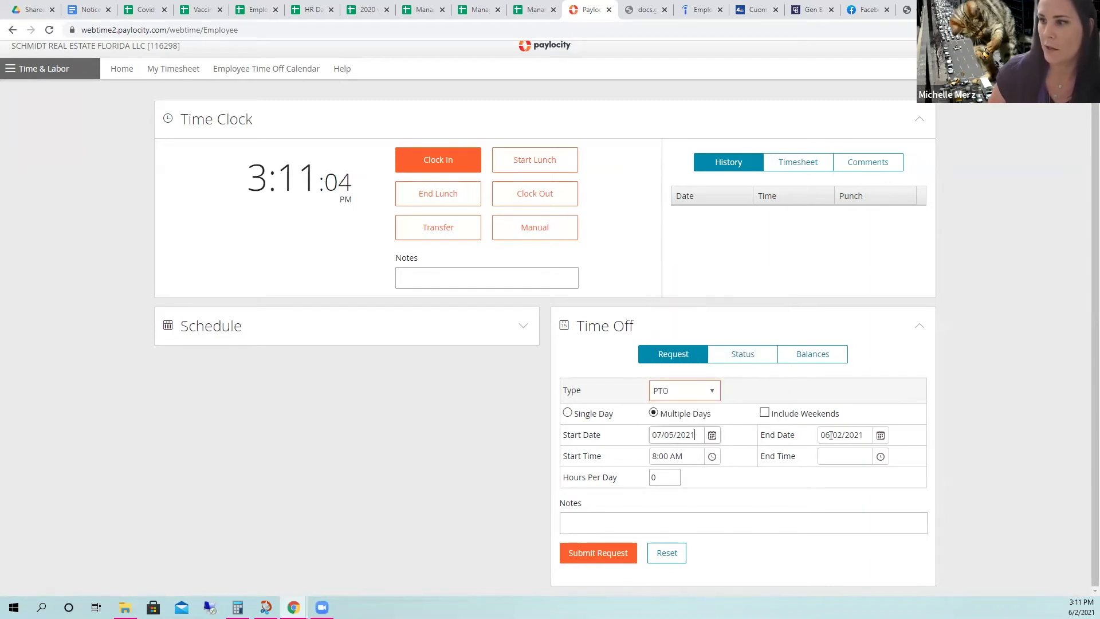
left_click(880, 436)
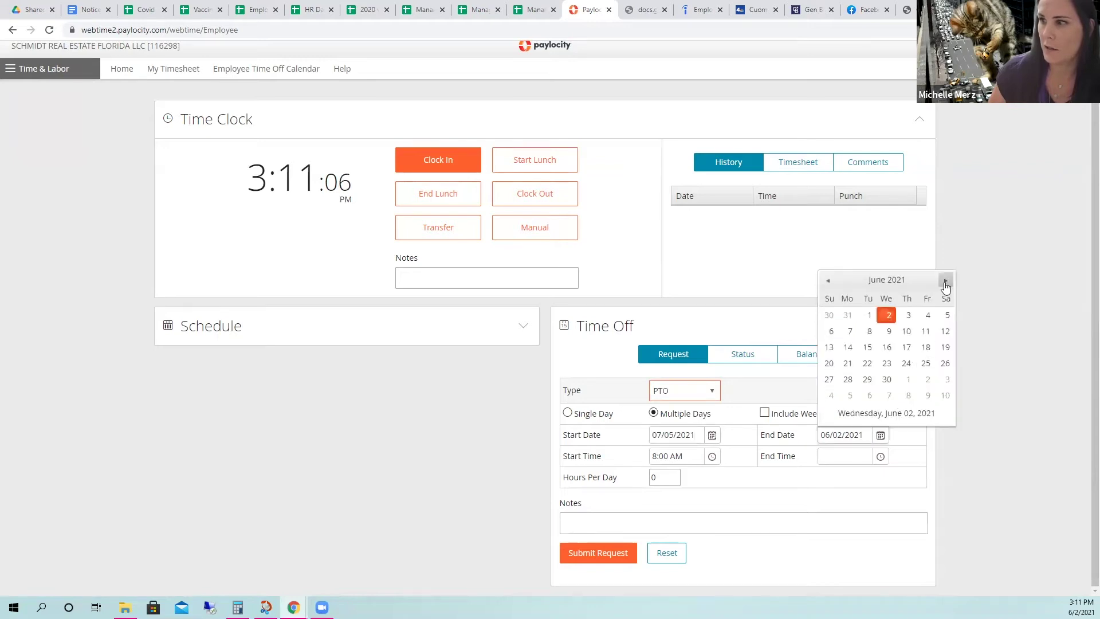
left_click(945, 281)
left_click(929, 331)
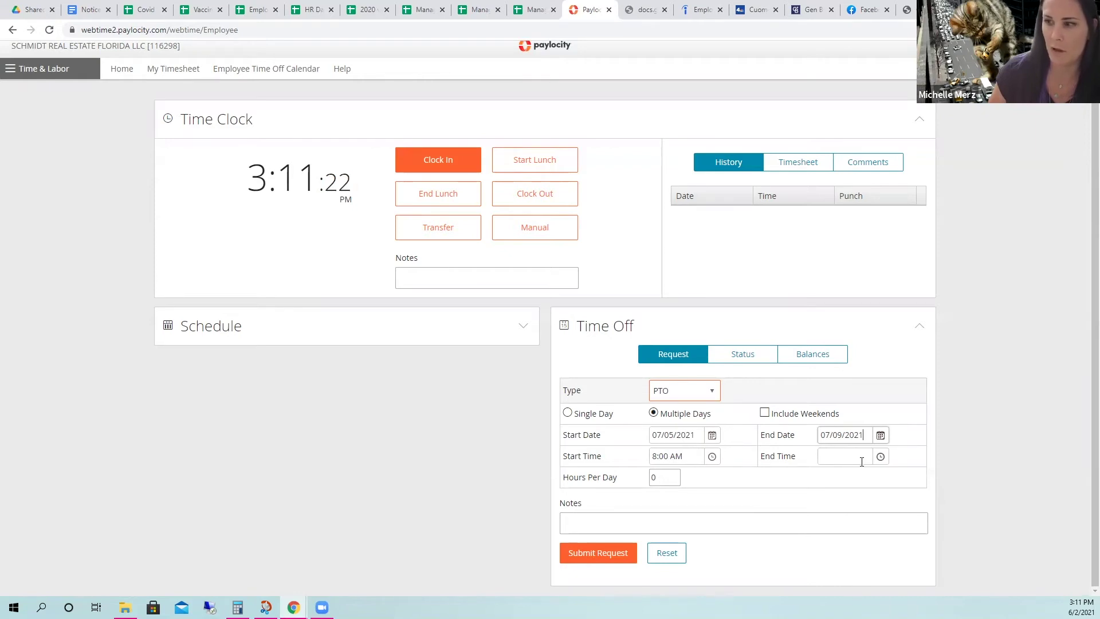
Set the PTO request's hours per day to 8.
double_click(661, 477)
key("BackSpace")
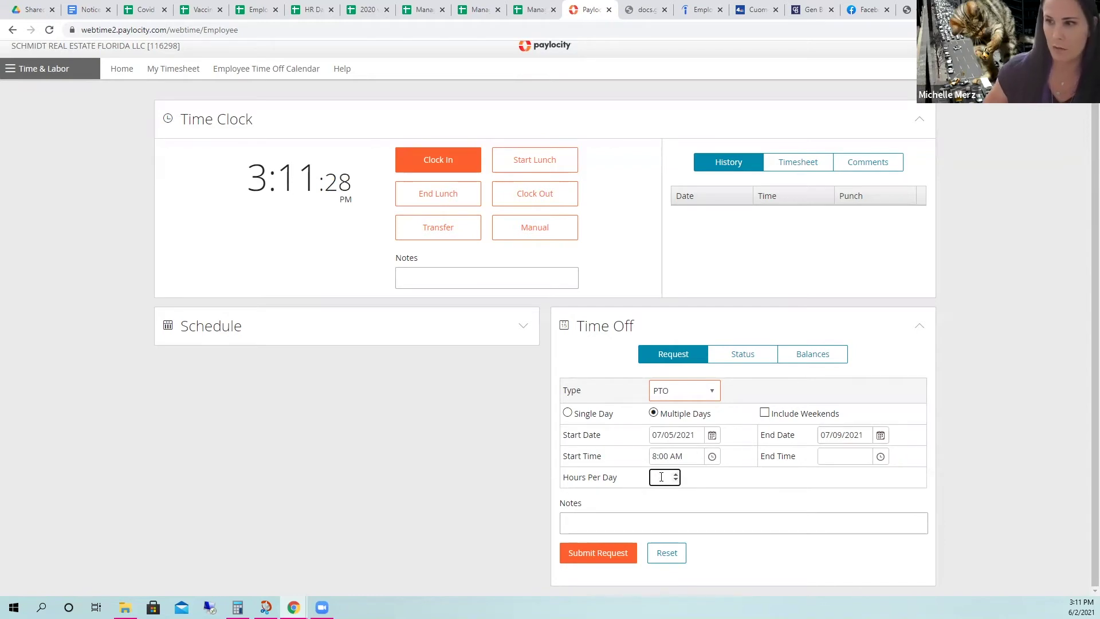
type("8")
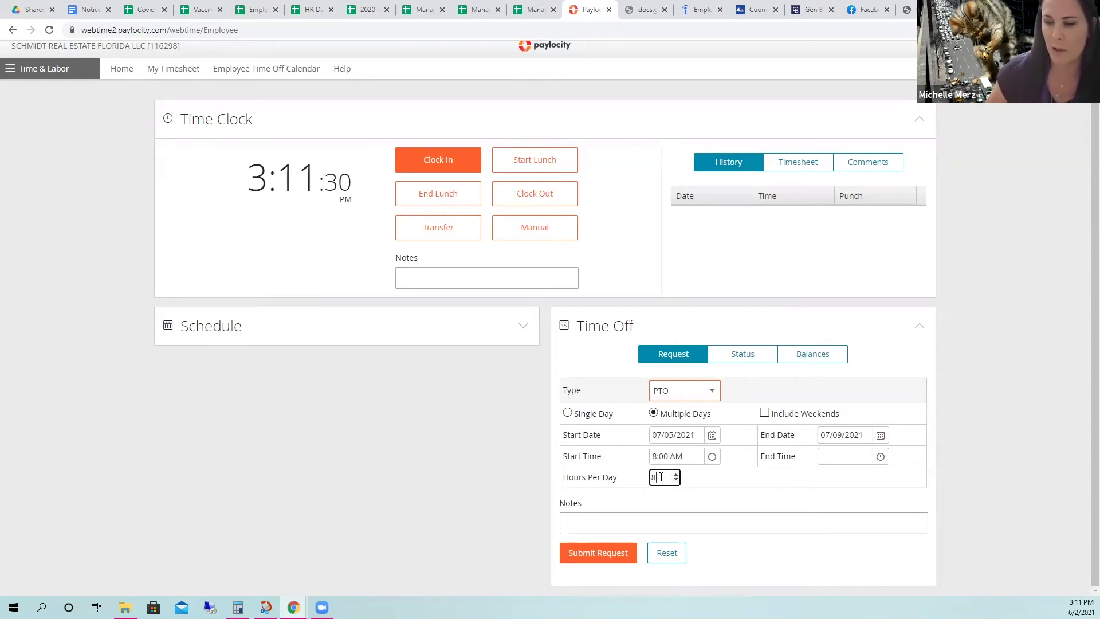
Add the note "'cause I'm Captain America!" to the time off request and submit it.
left_click(635, 529)
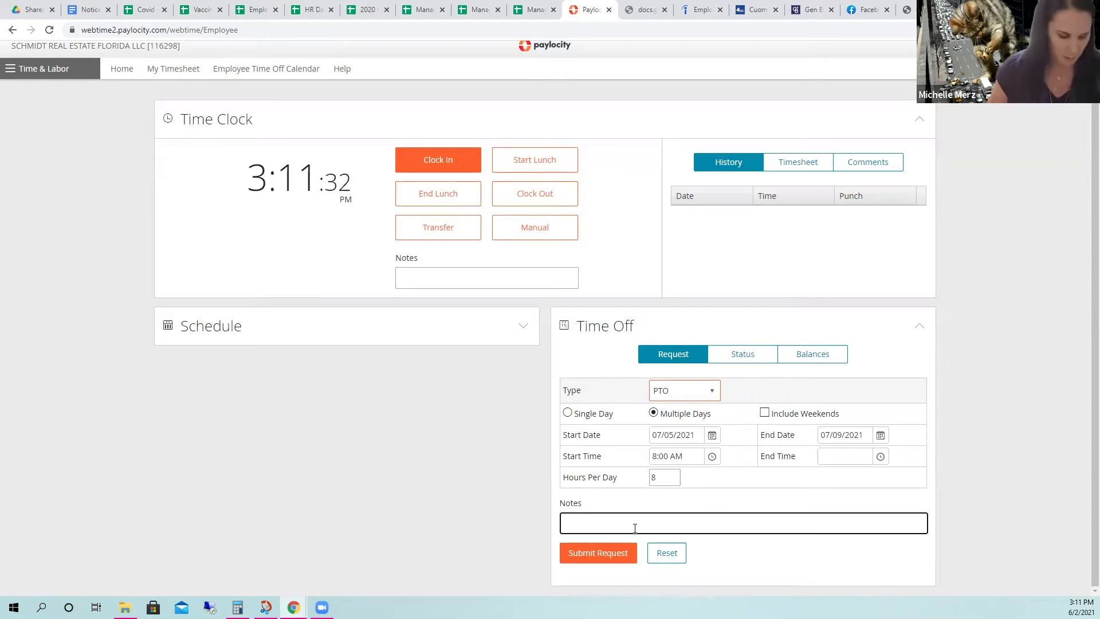
type("cause I'm Capit")
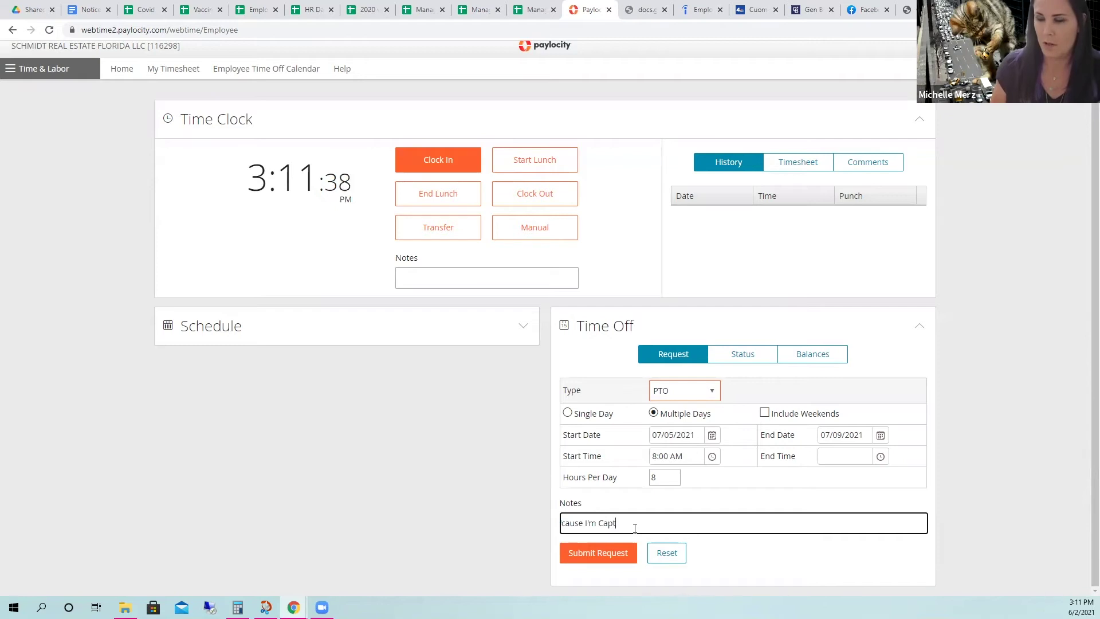
type("an")
key("BackSpace")
key("BackSpace")
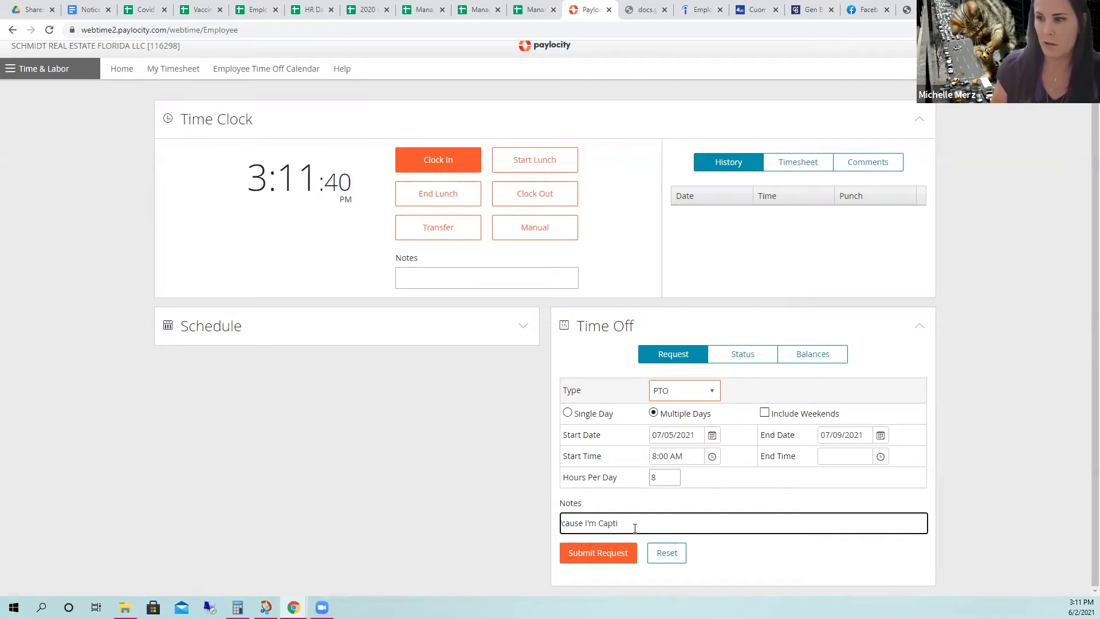
type("n America!")
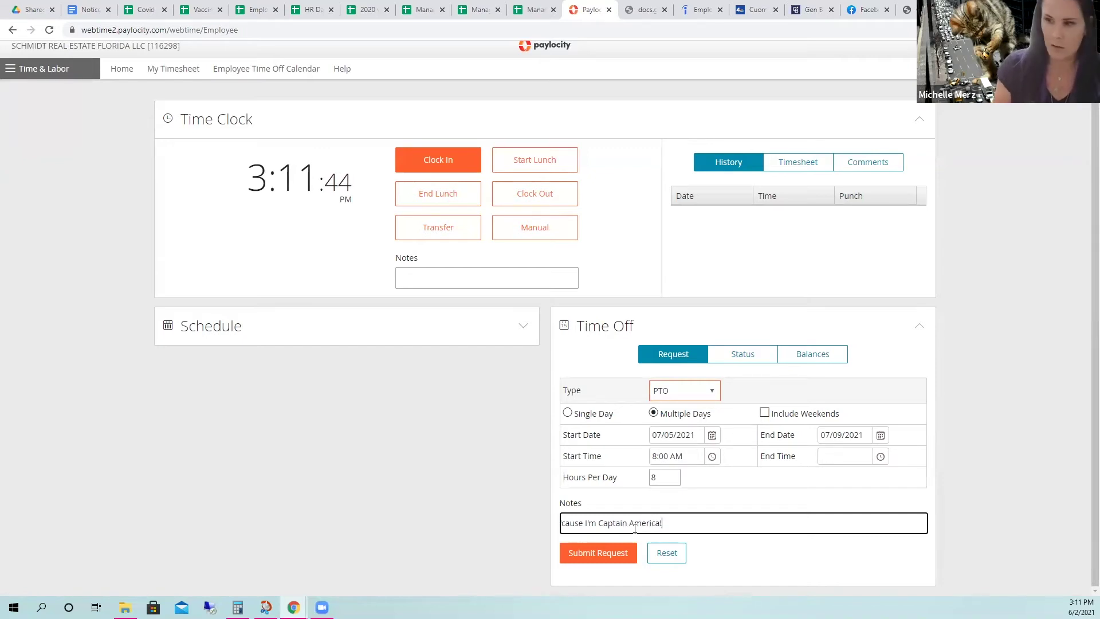
left_click(598, 554)
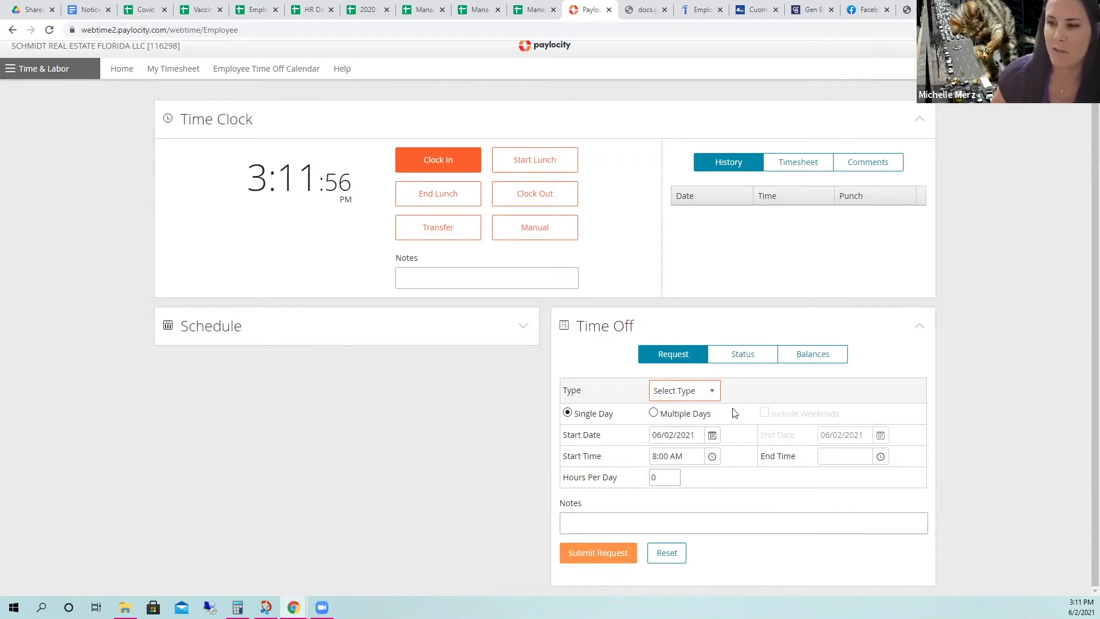
For a new single-day request, set the start date to 07/02/2021 and the start time to 12:00 PM.
left_click(712, 437)
left_click(776, 280)
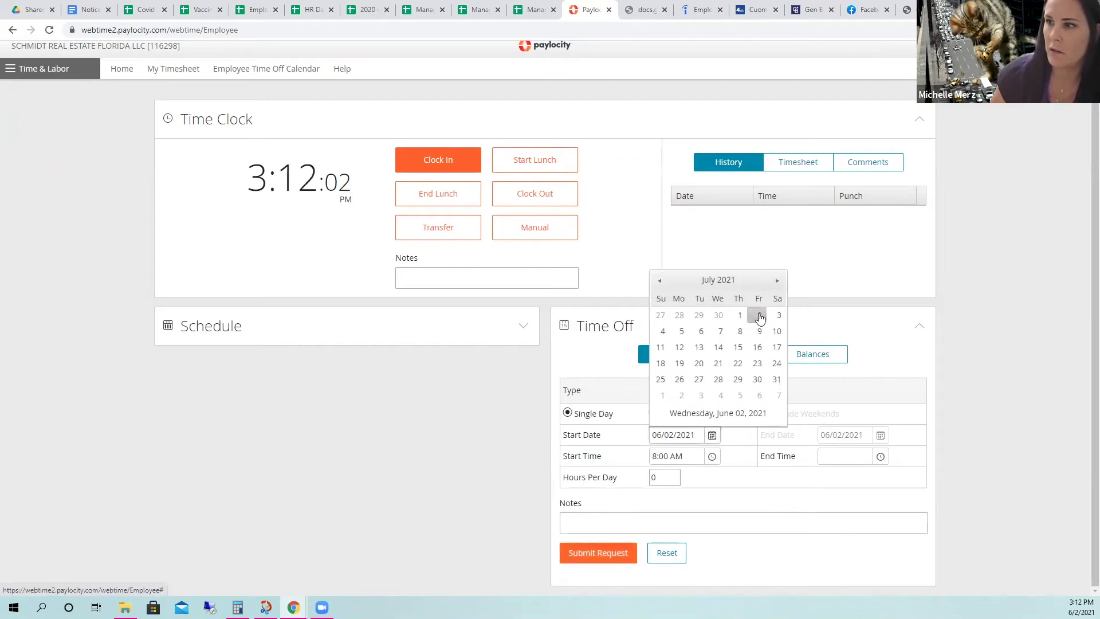
left_click(757, 315)
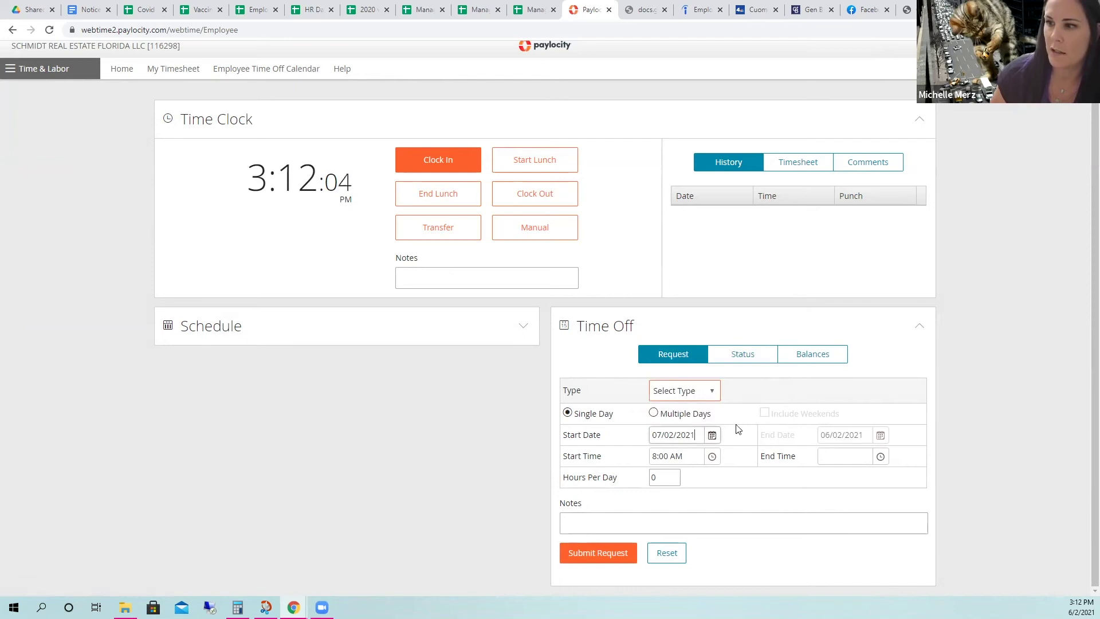
left_click(712, 458)
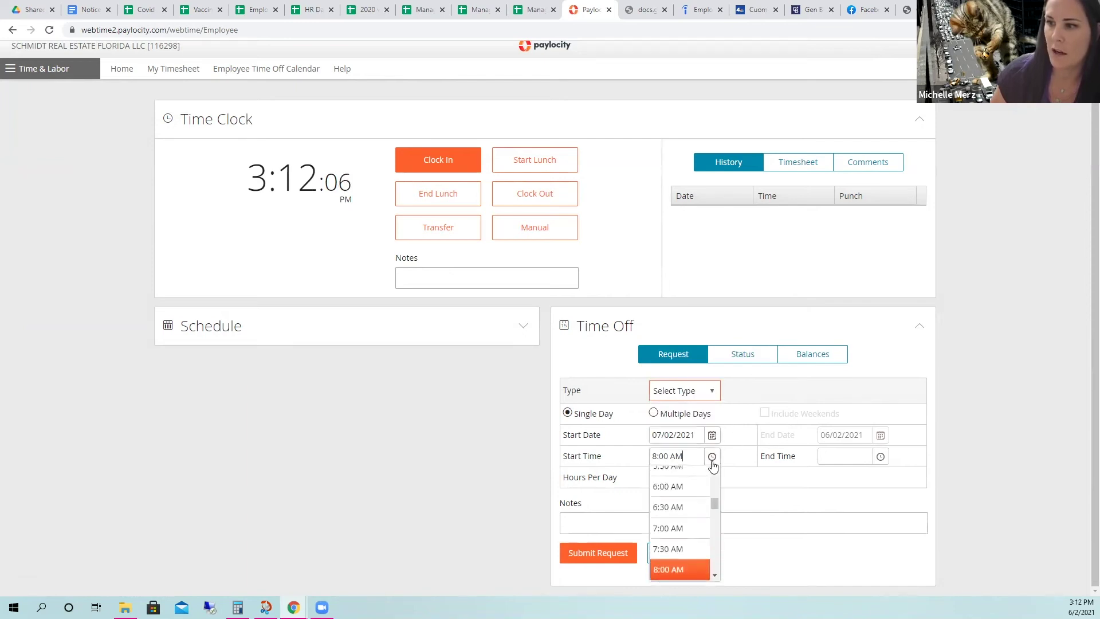
scroll(688, 484, "down", 3)
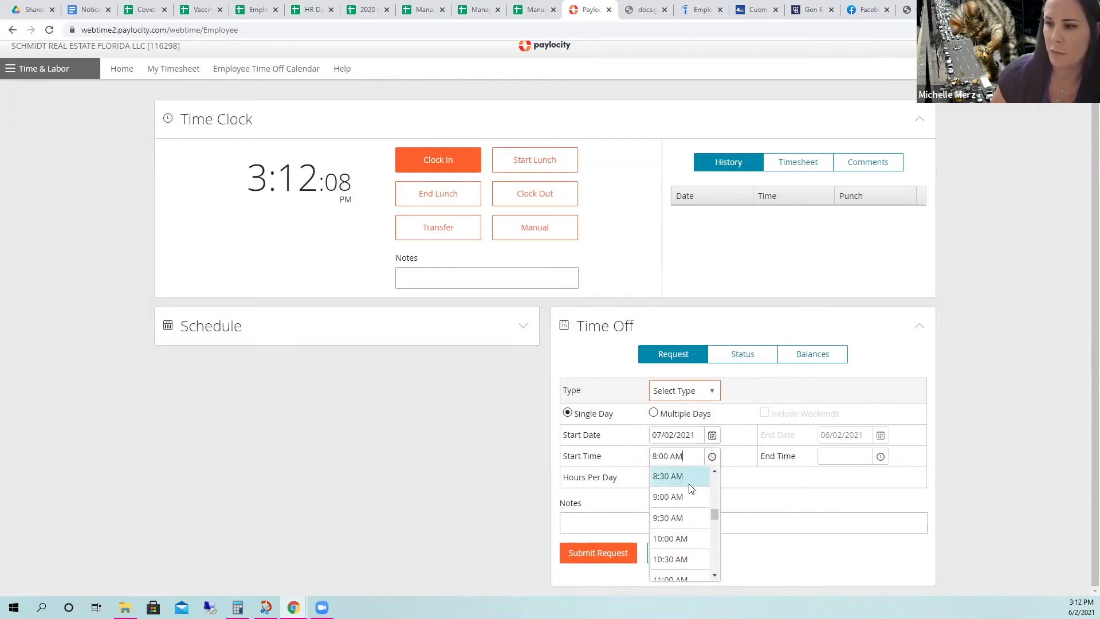
scroll(690, 488, "down", 1)
left_click(679, 506)
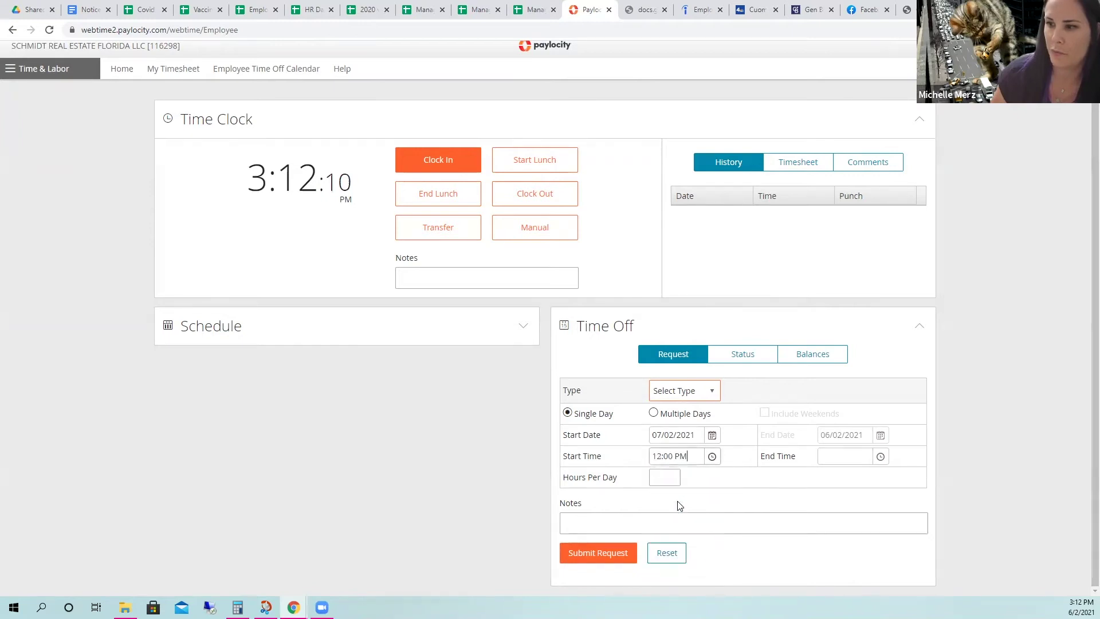
Set the single-day request's end time to 5:00 PM and change its start time to 1:00 PM.
left_click(882, 457)
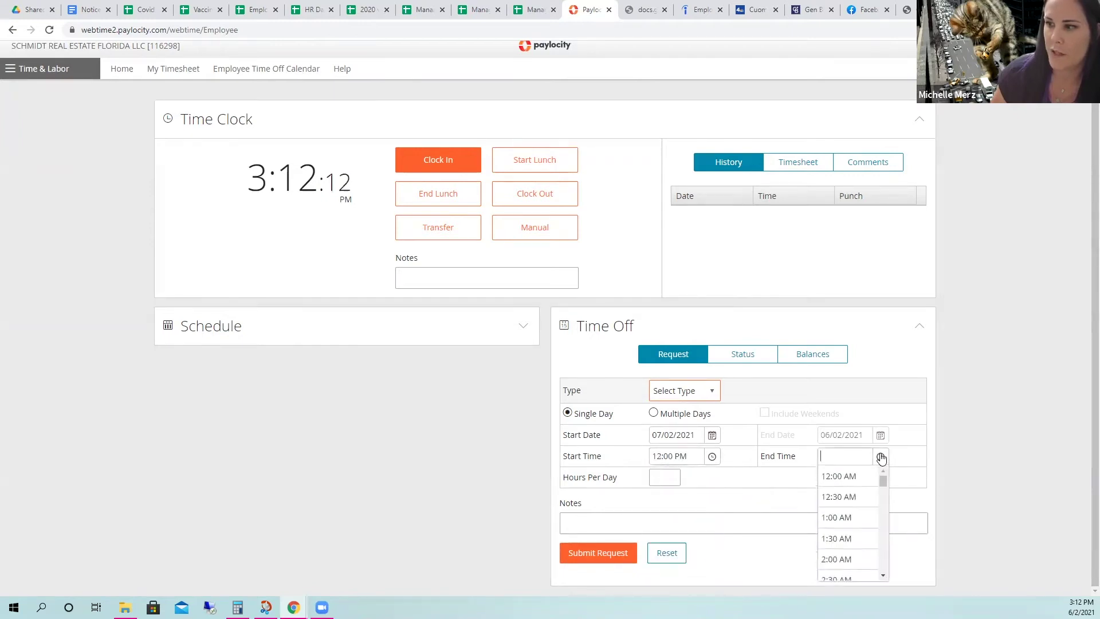
scroll(851, 512, "down", 2)
scroll(854, 517, "down", 1)
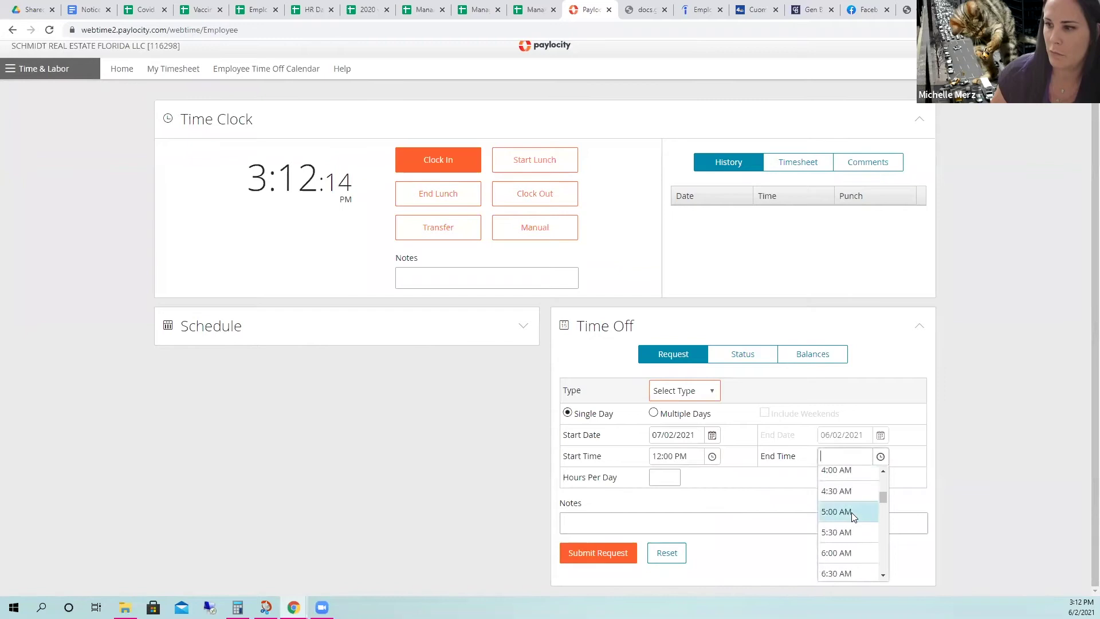
scroll(851, 512, "down", 4)
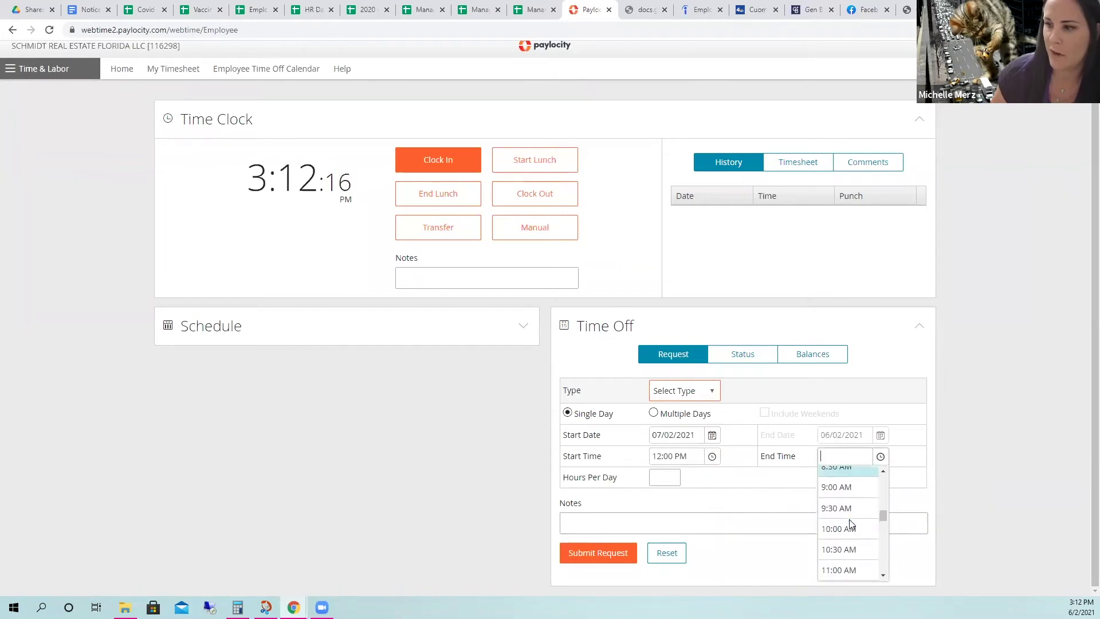
scroll(850, 524, "down", 4)
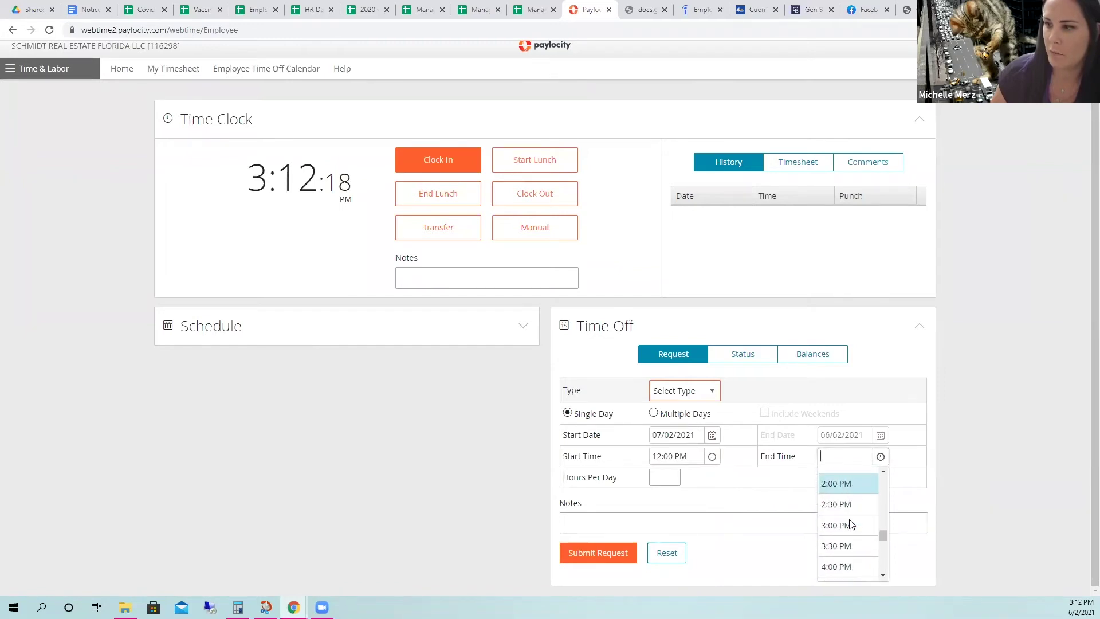
left_click(837, 548)
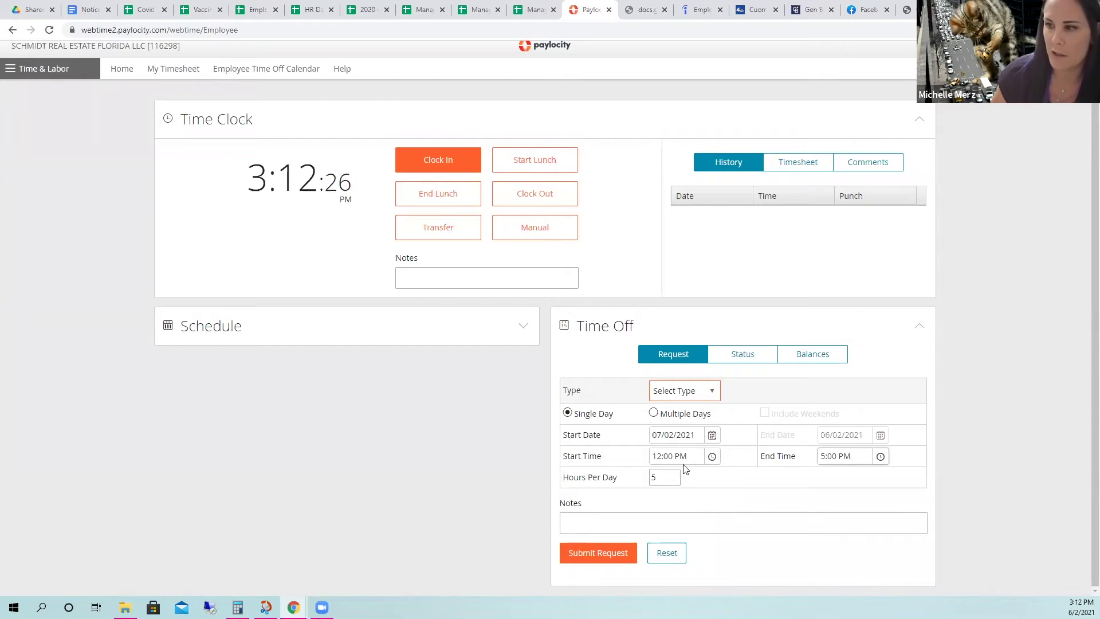
left_click(713, 457)
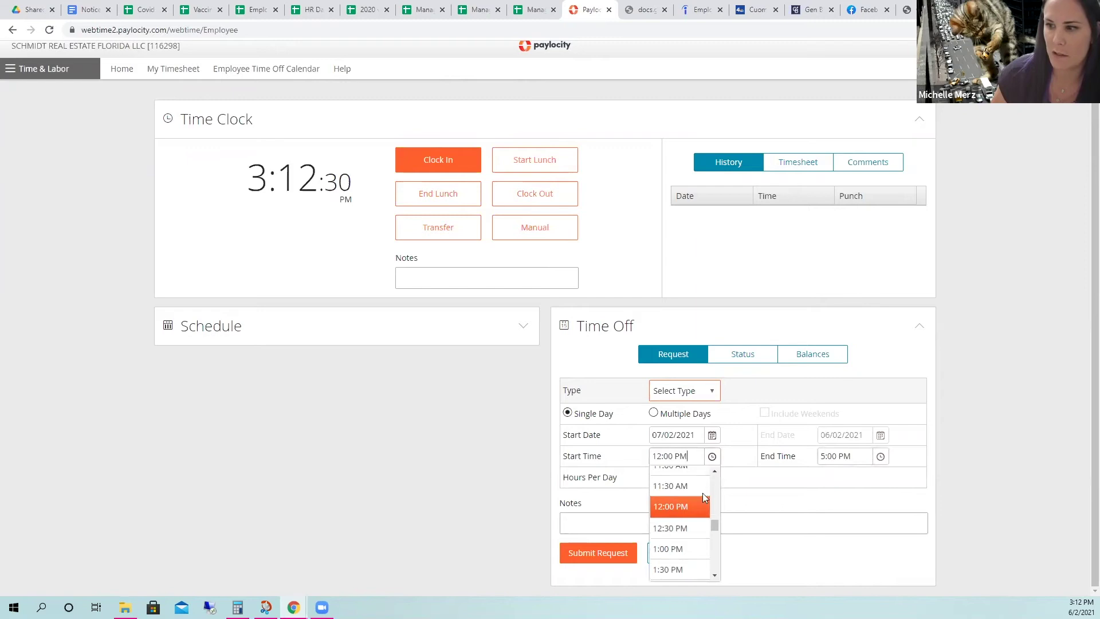
left_click(694, 548)
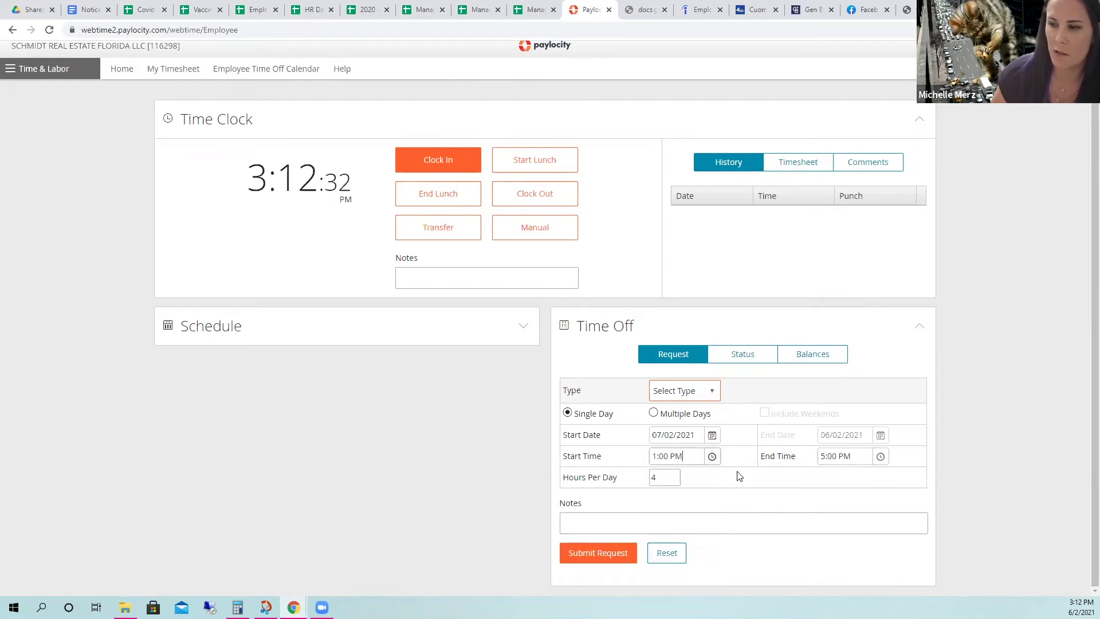
Choose PTO as the type of the single-day time off request and submit it.
left_click(619, 563)
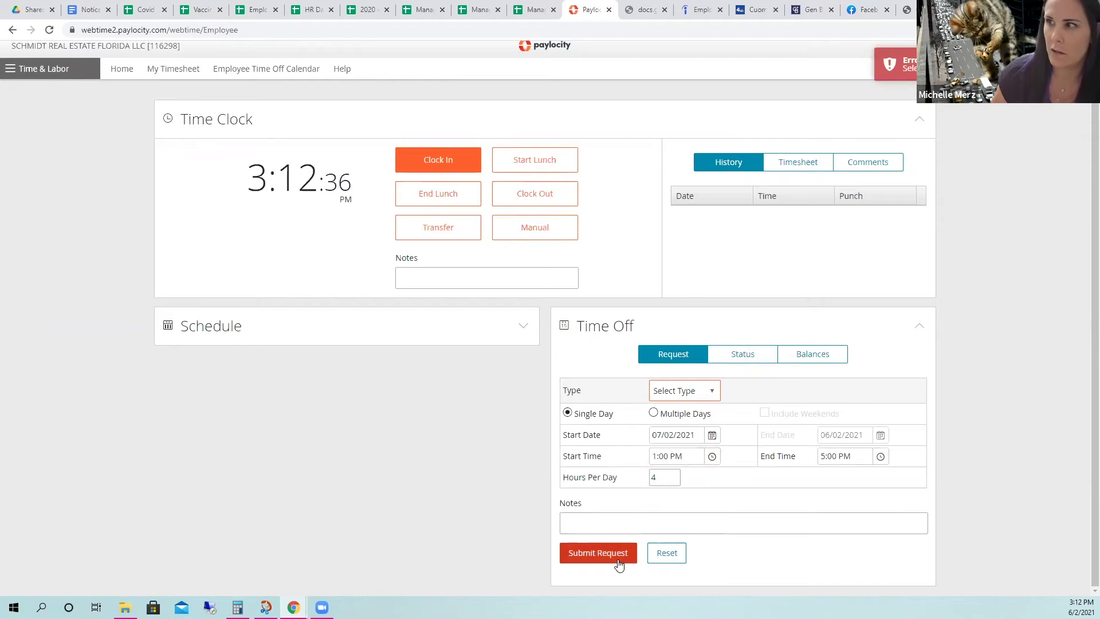
left_click(706, 395)
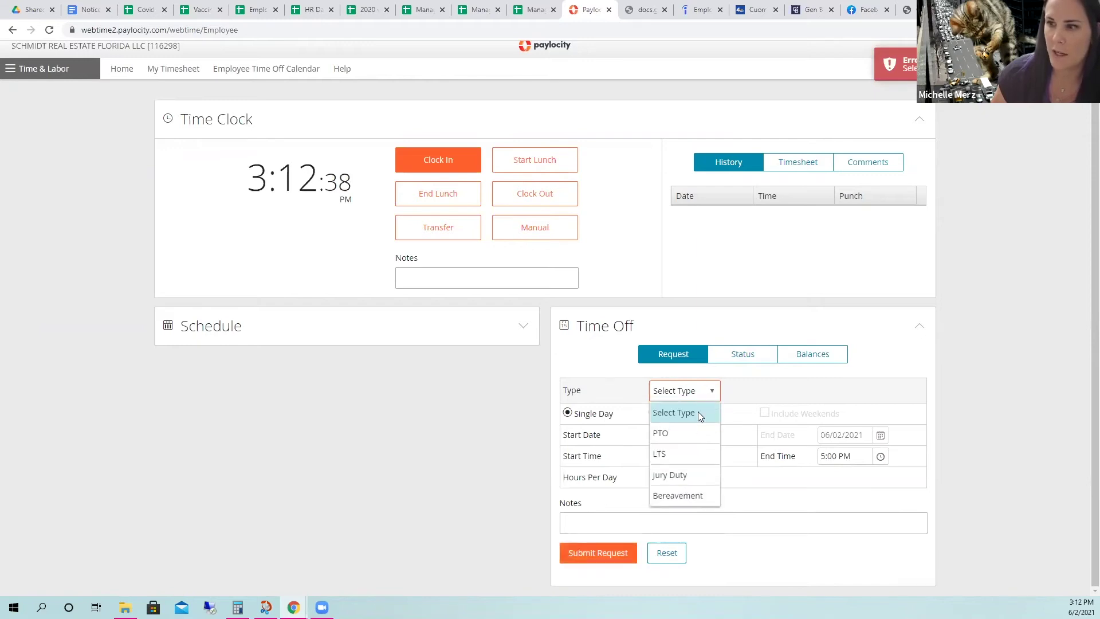
left_click(685, 433)
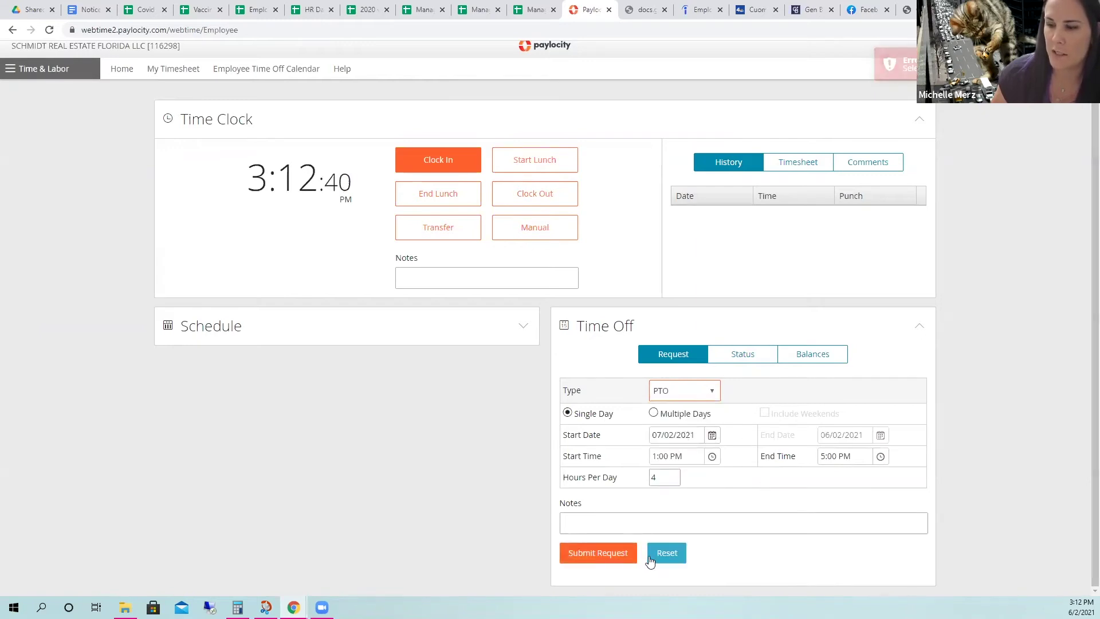
left_click(614, 559)
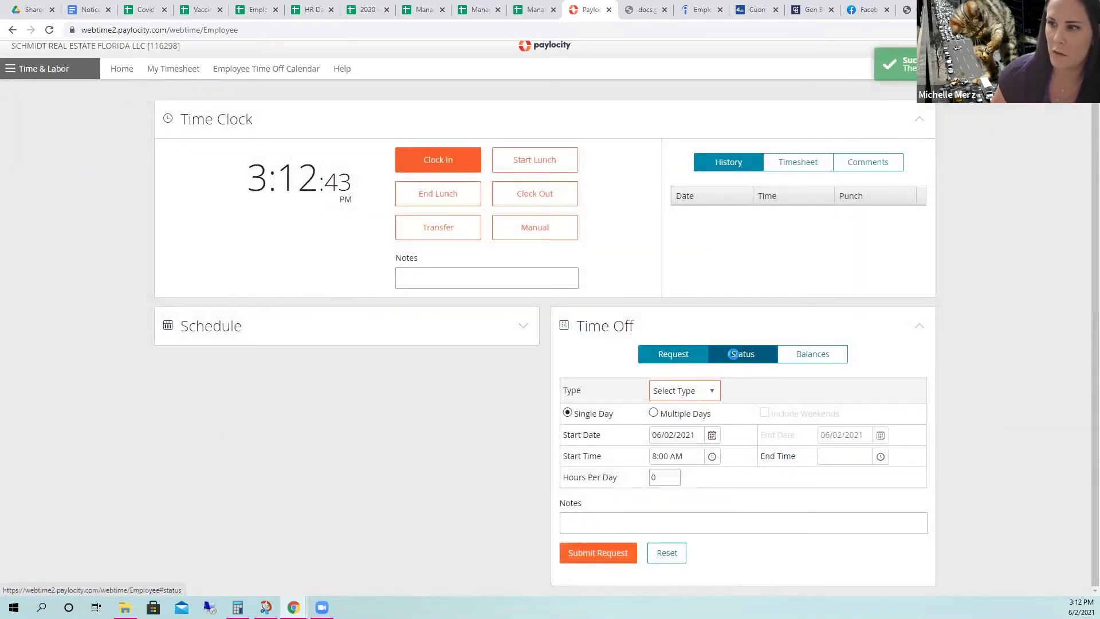
Check the status of the submitted requests and the time off balances, and return to the blank request form.
left_click(734, 354)
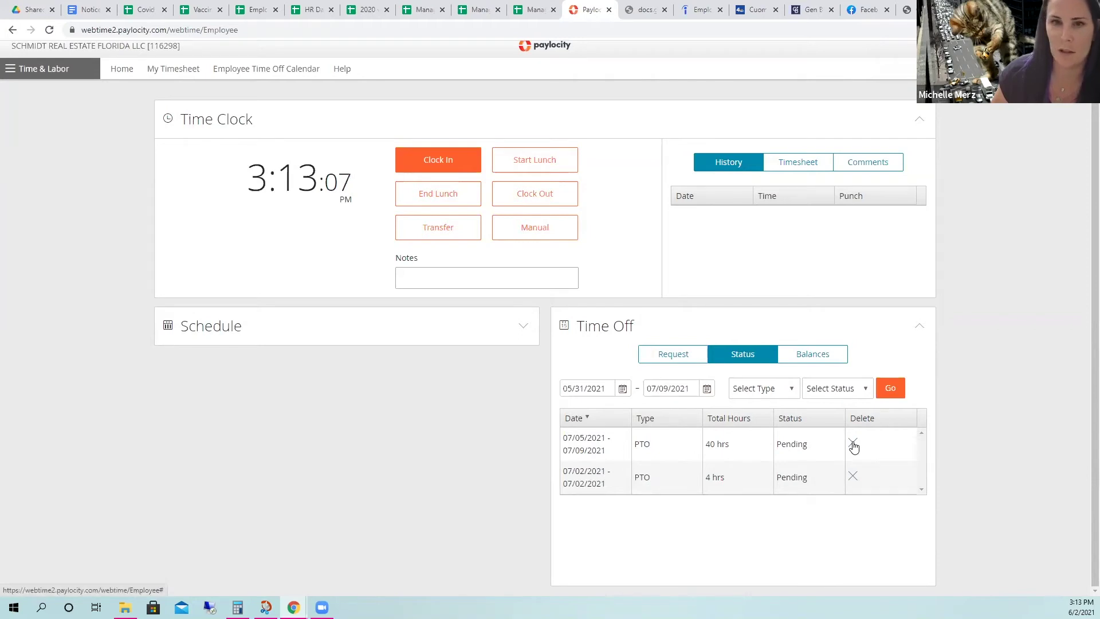
left_click(813, 355)
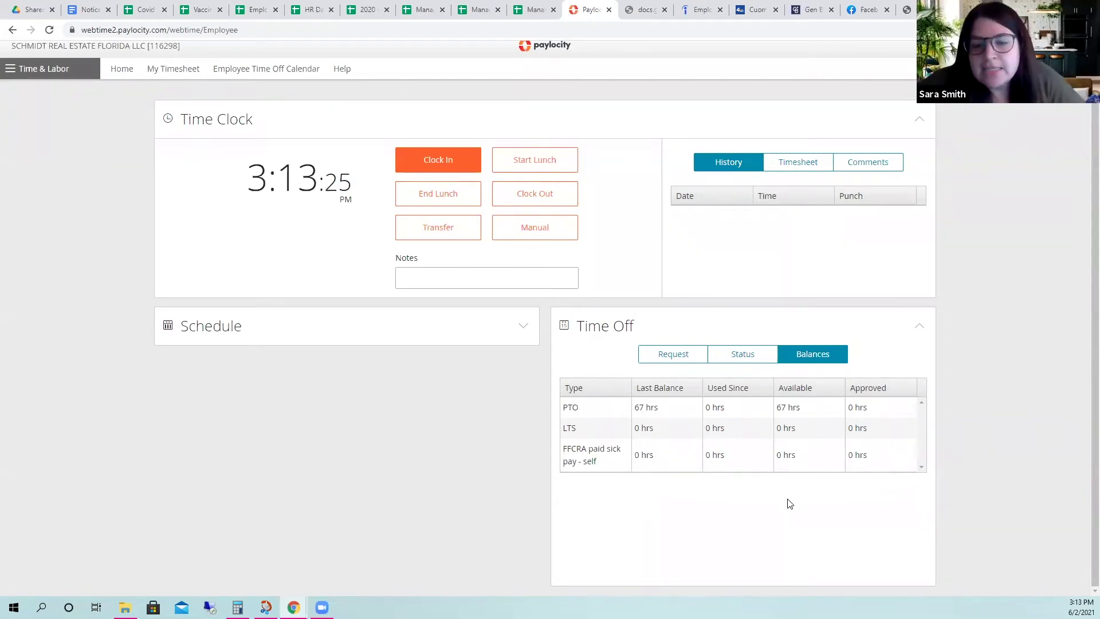
left_click(745, 352)
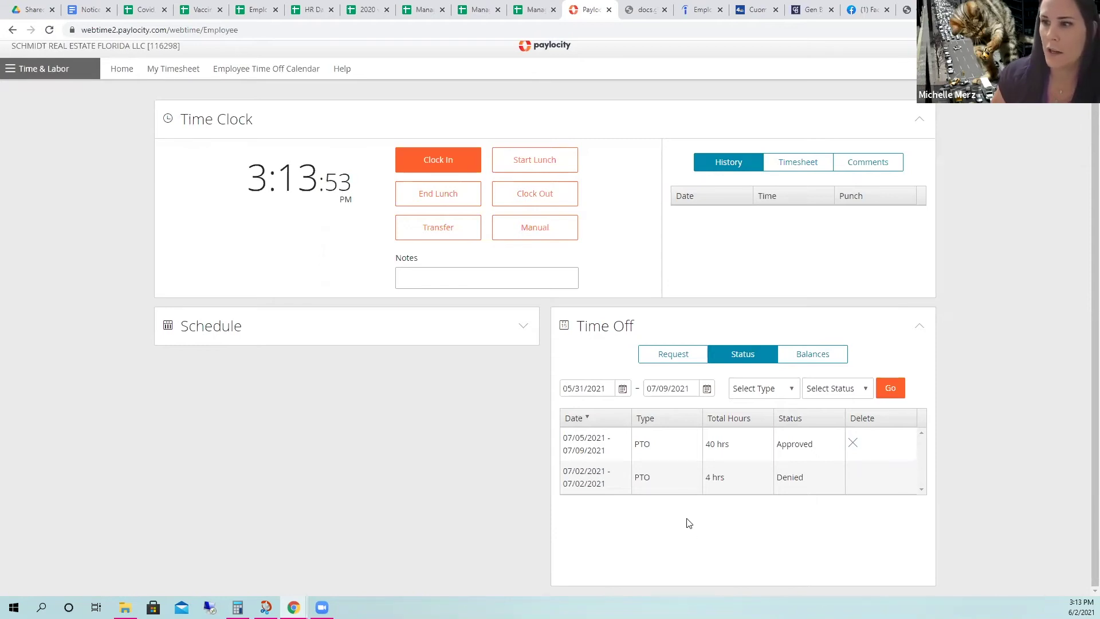
left_click(660, 358)
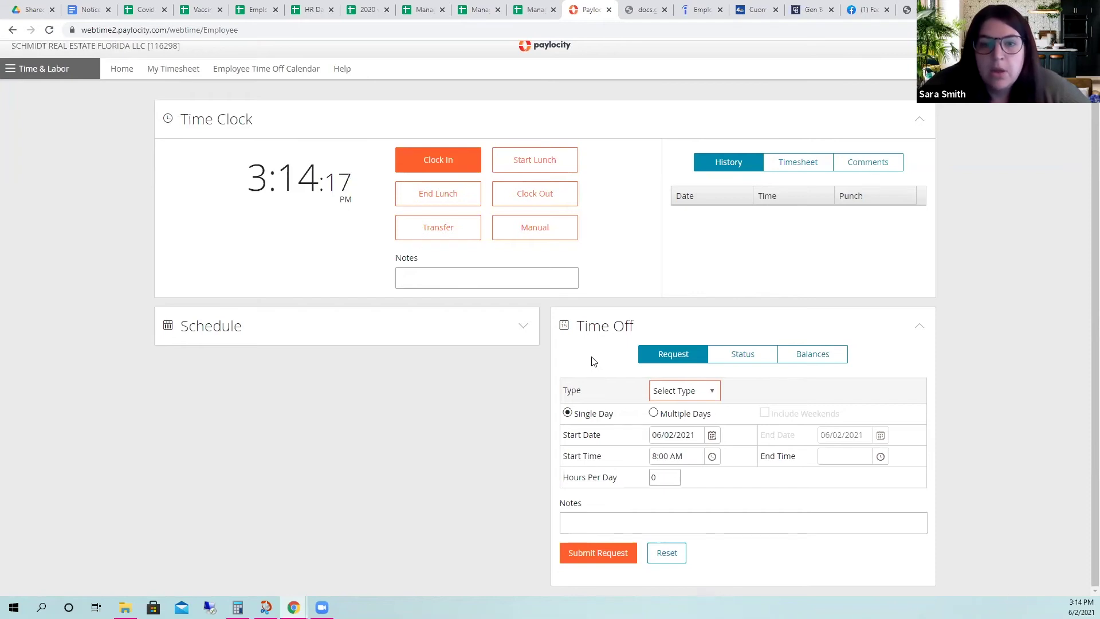
From the Self-Service Portal, open the PTO balance details and search the time off history without any filters.
left_click(69, 67)
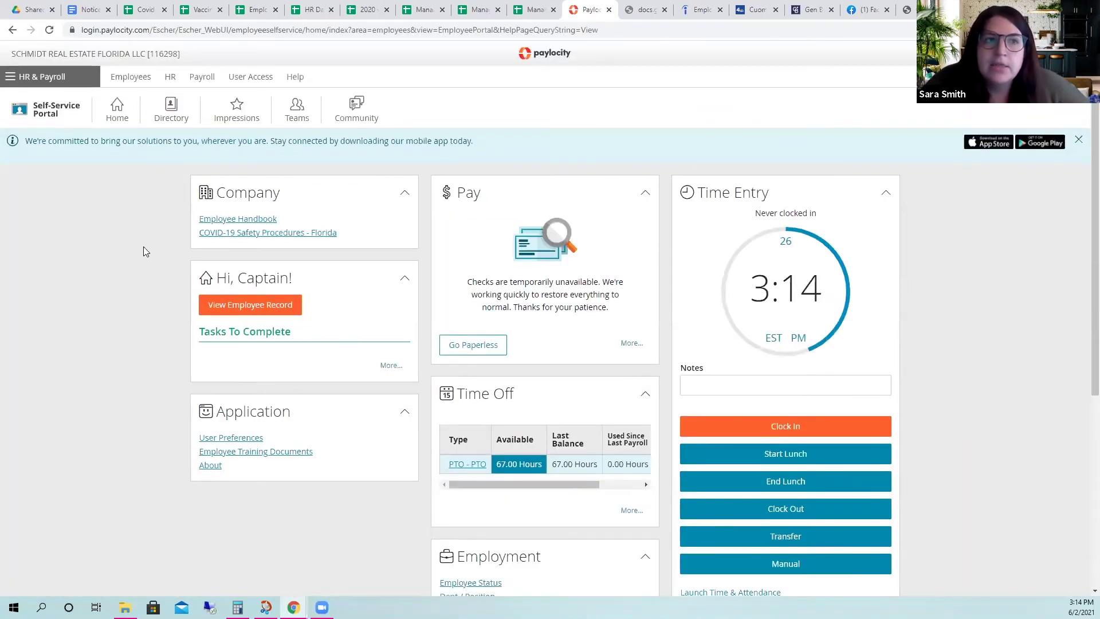
scroll(143, 249, "down", 1)
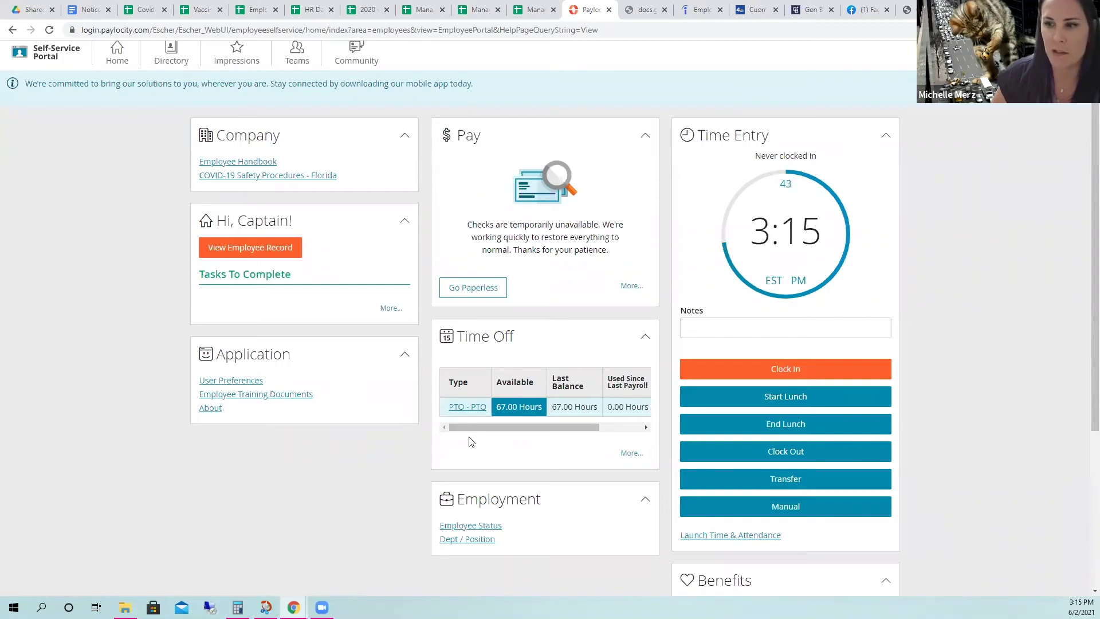
left_click(462, 409)
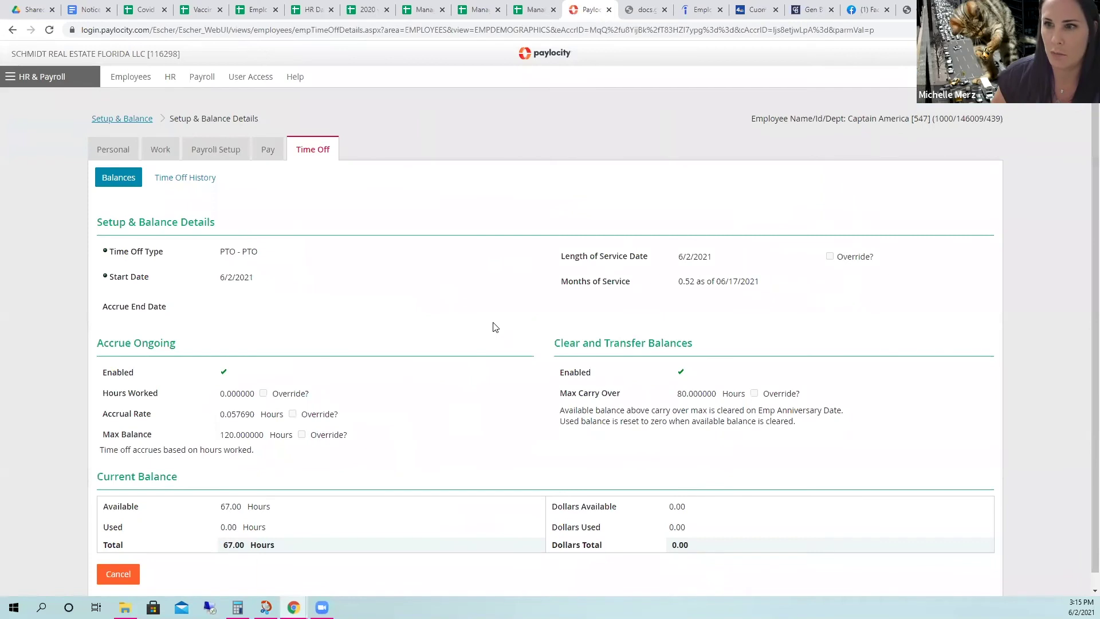
scroll(290, 231, "down", 1)
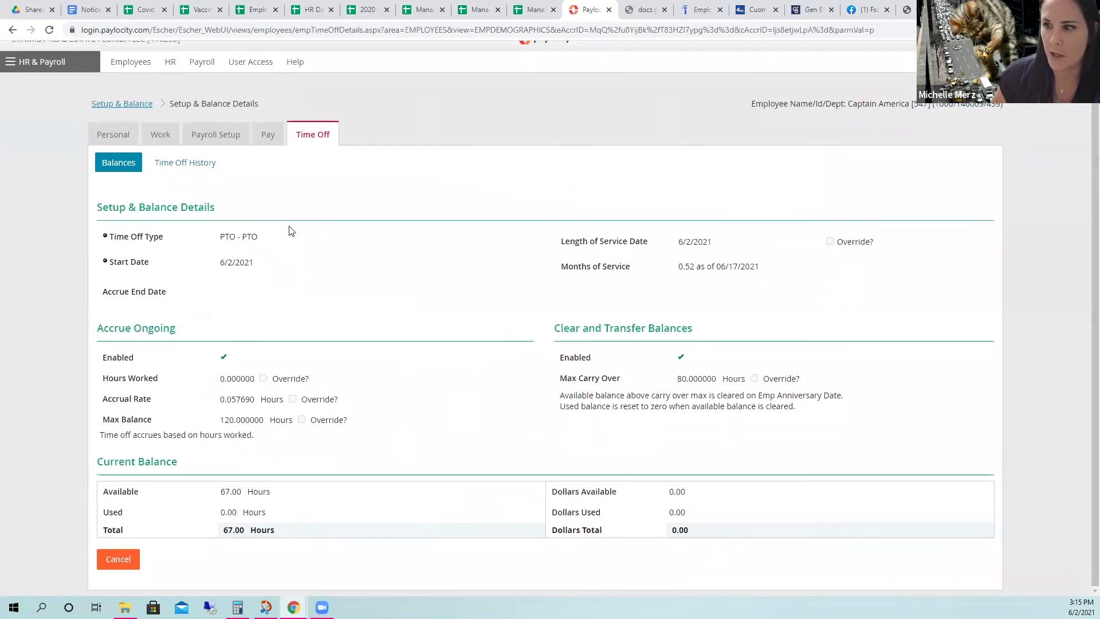
left_click(182, 163)
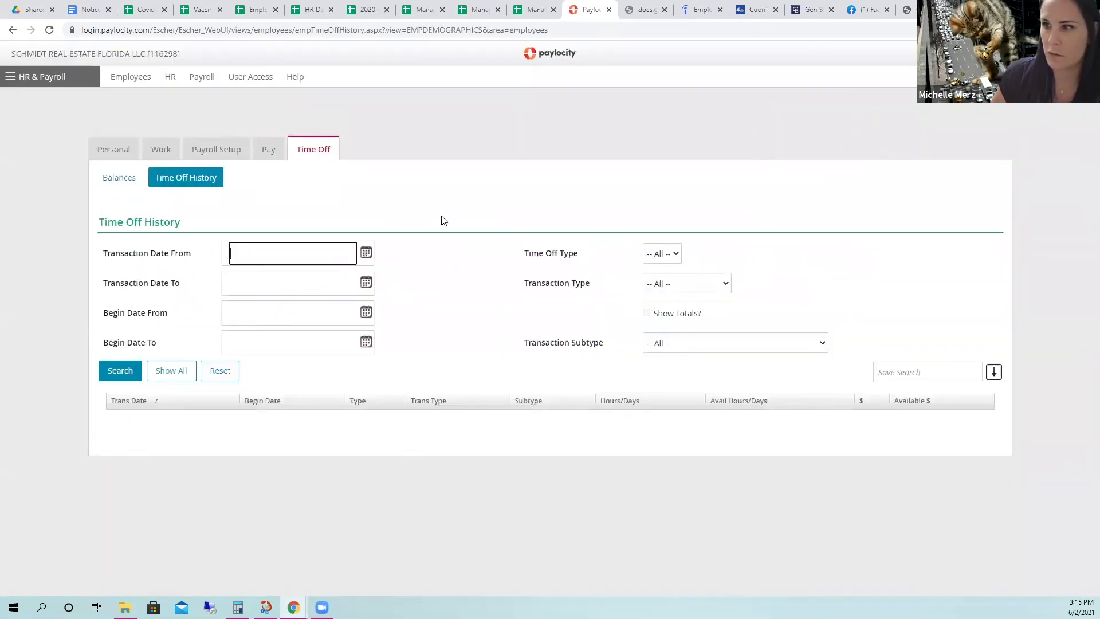
left_click(114, 374)
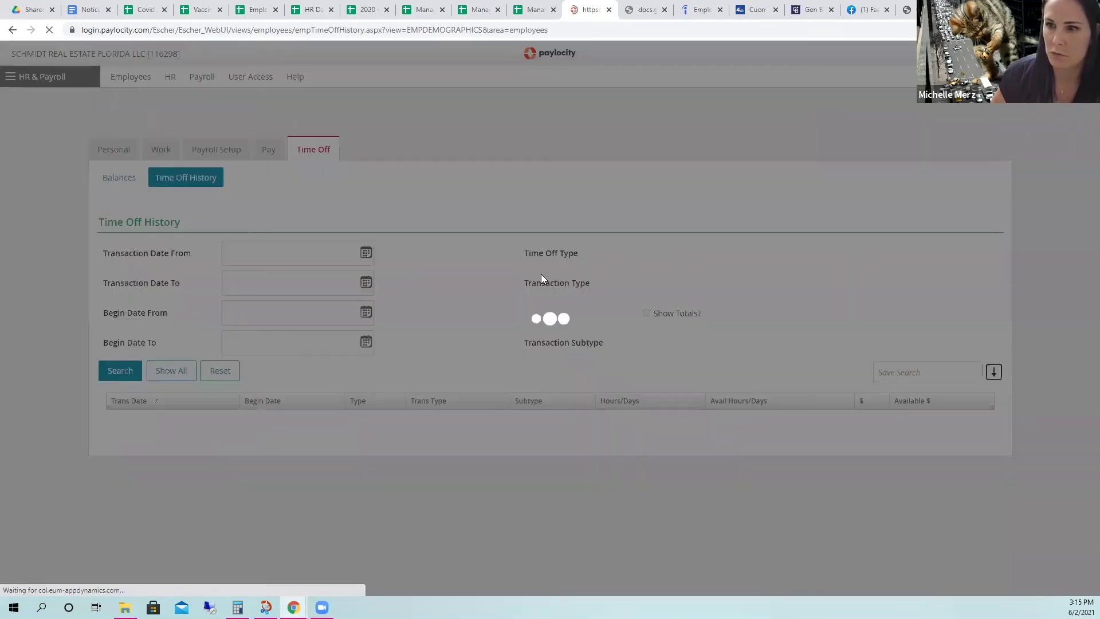
View the employee's personal demographics and employment status, and return to the Self-Service Portal.
left_click(117, 149)
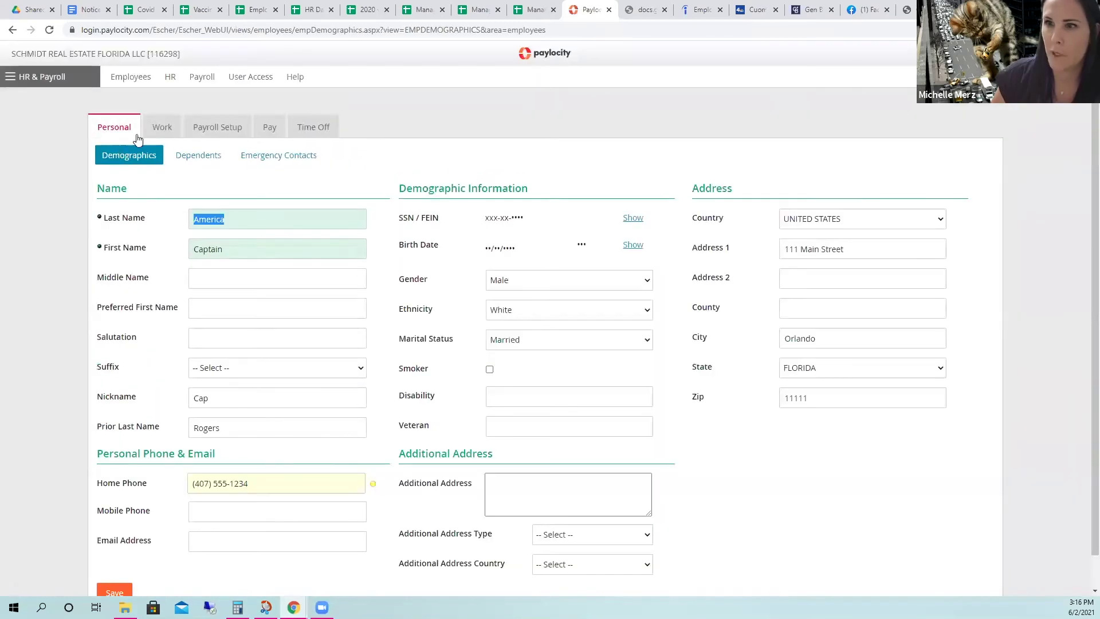
left_click(157, 131)
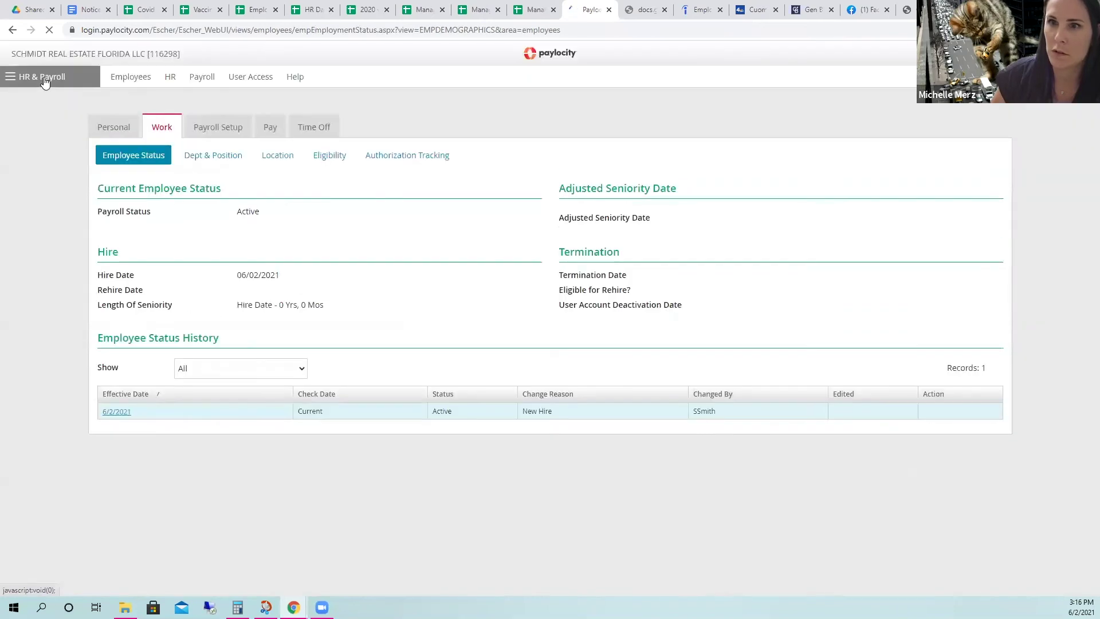
left_click(43, 76)
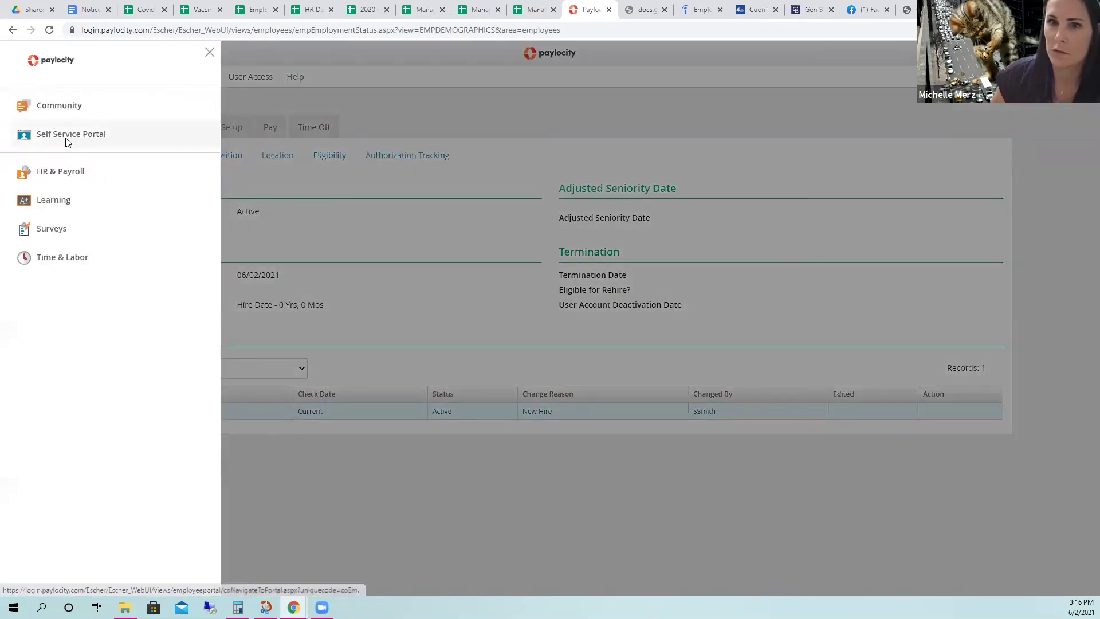
left_click(65, 138)
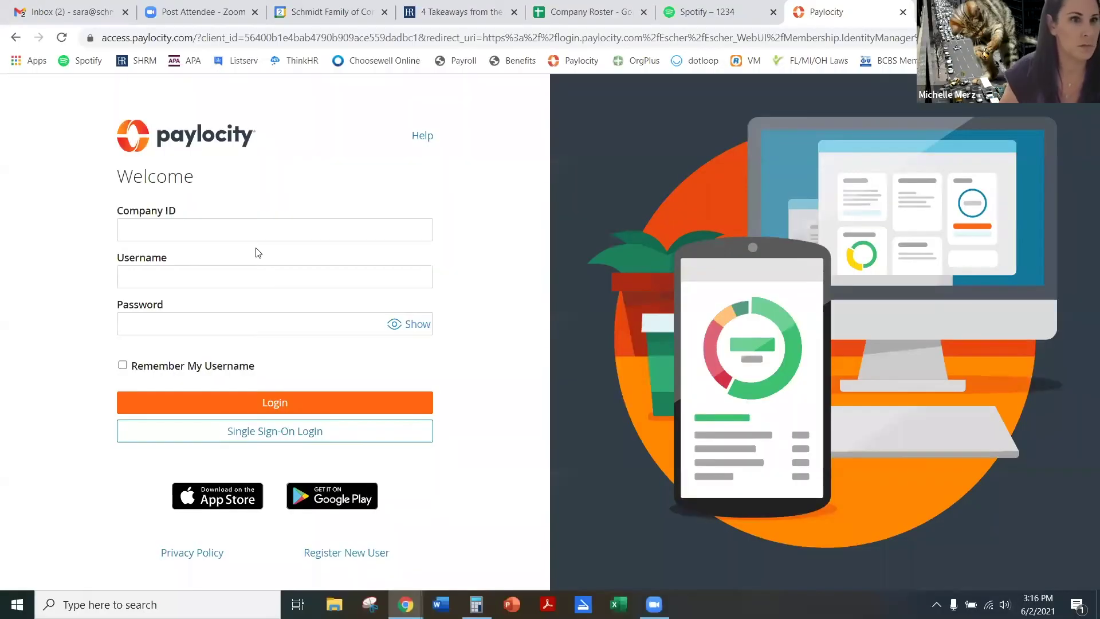
Log in to Paylocity with the company ID, the employee's username and the account password.
left_click(254, 229)
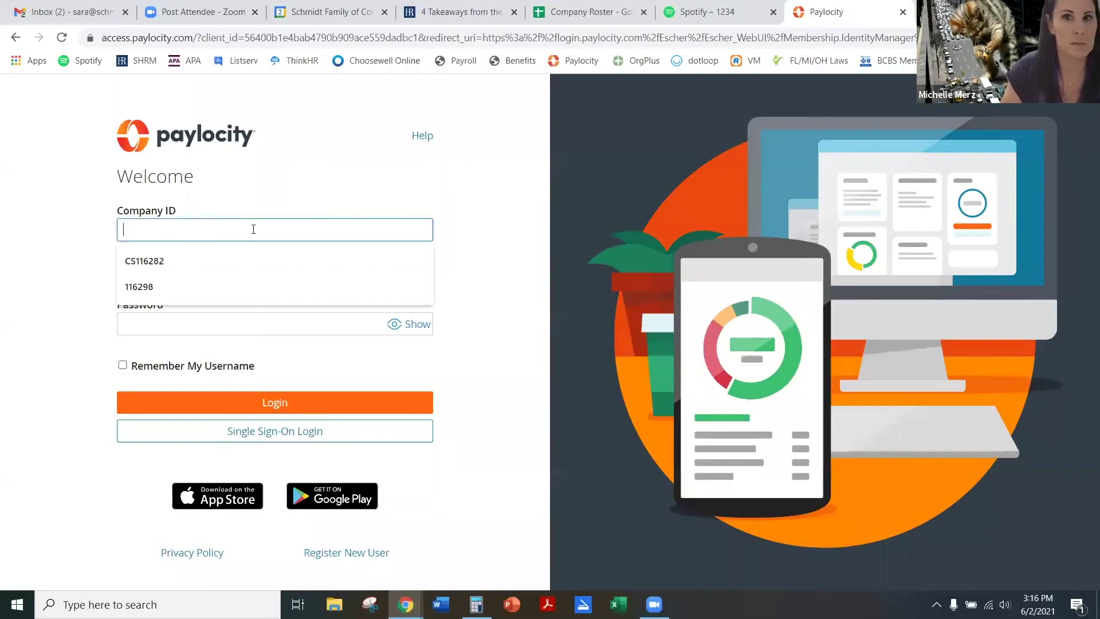
left_click(166, 282)
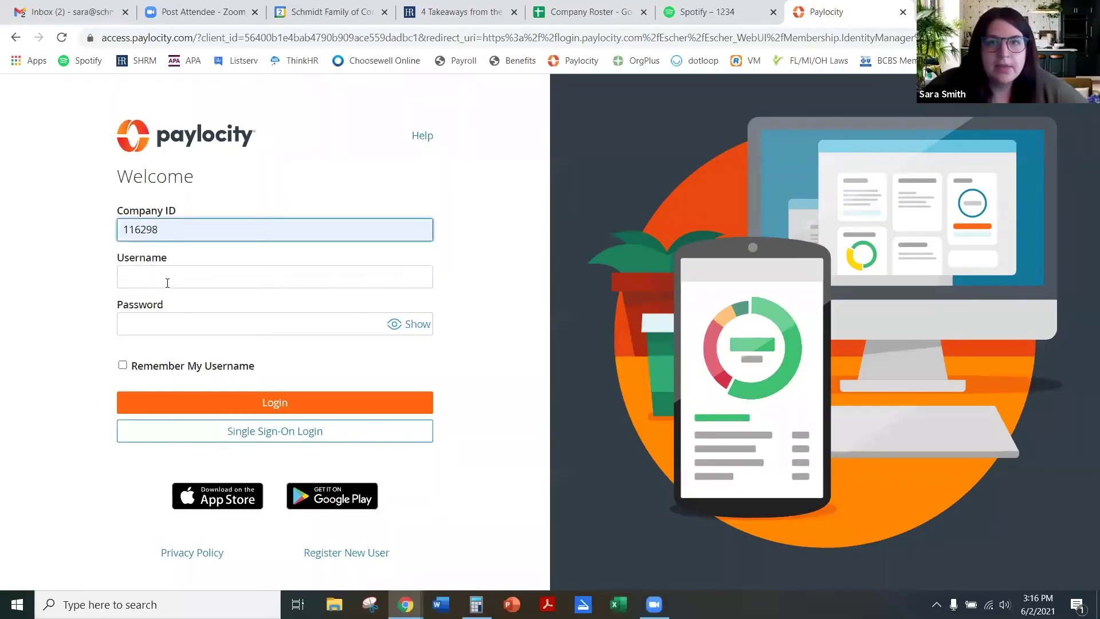
left_click(165, 279)
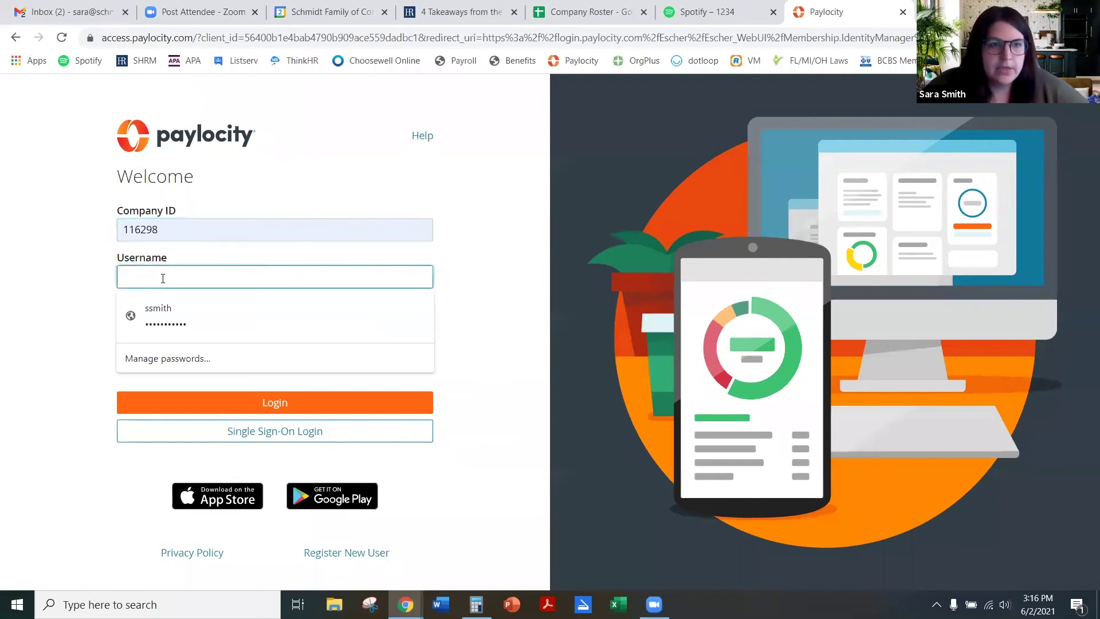
type("Th")
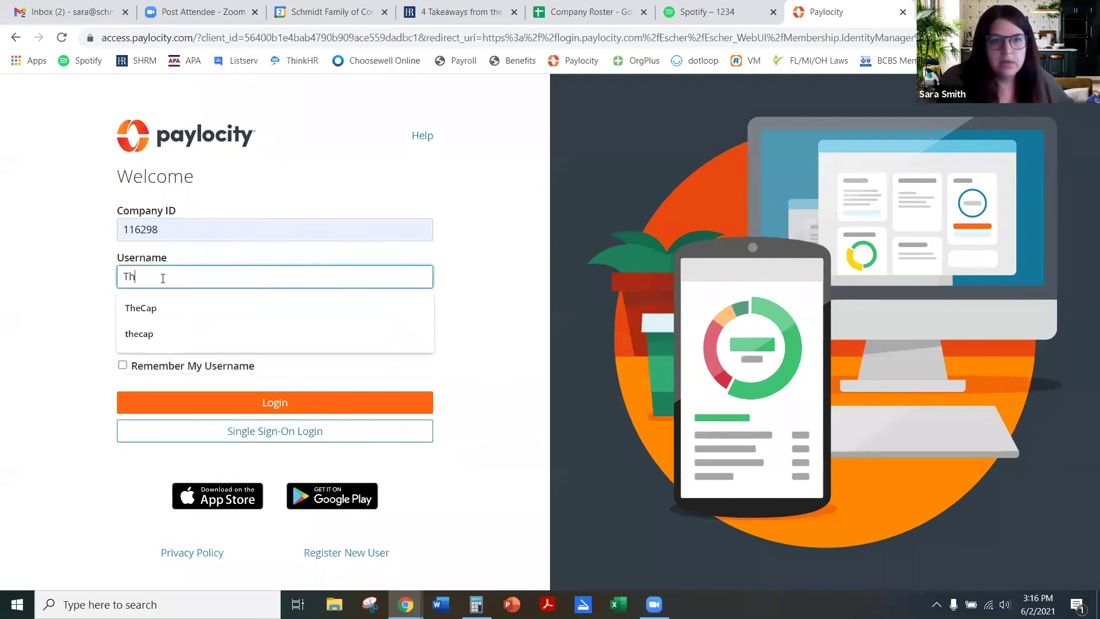
type("eCap")
key("Tab")
type("•••")
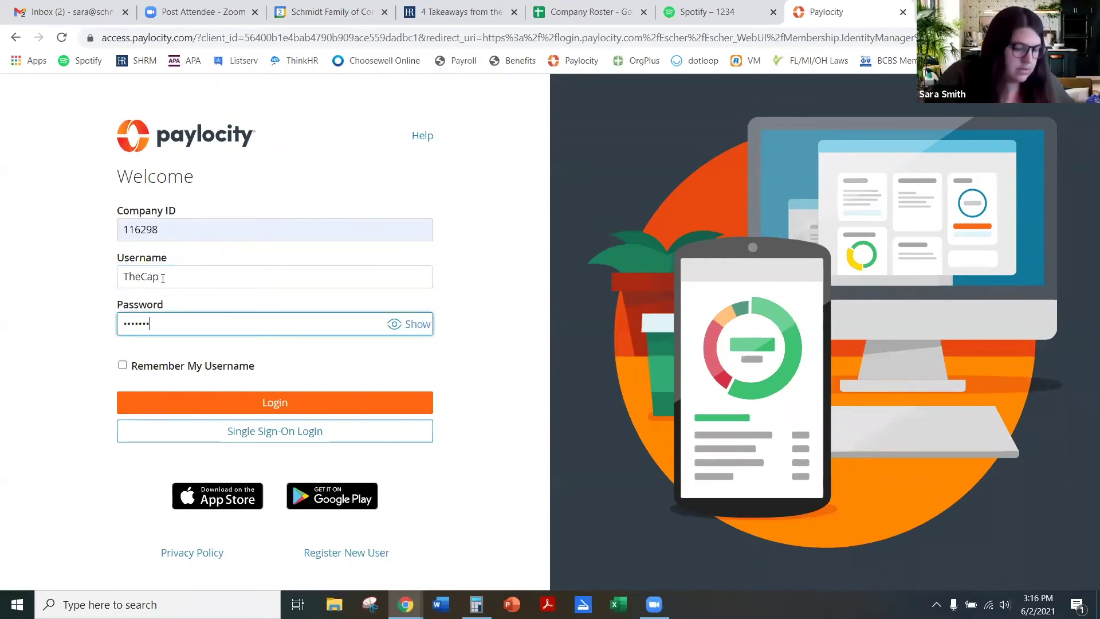
left_click(147, 408)
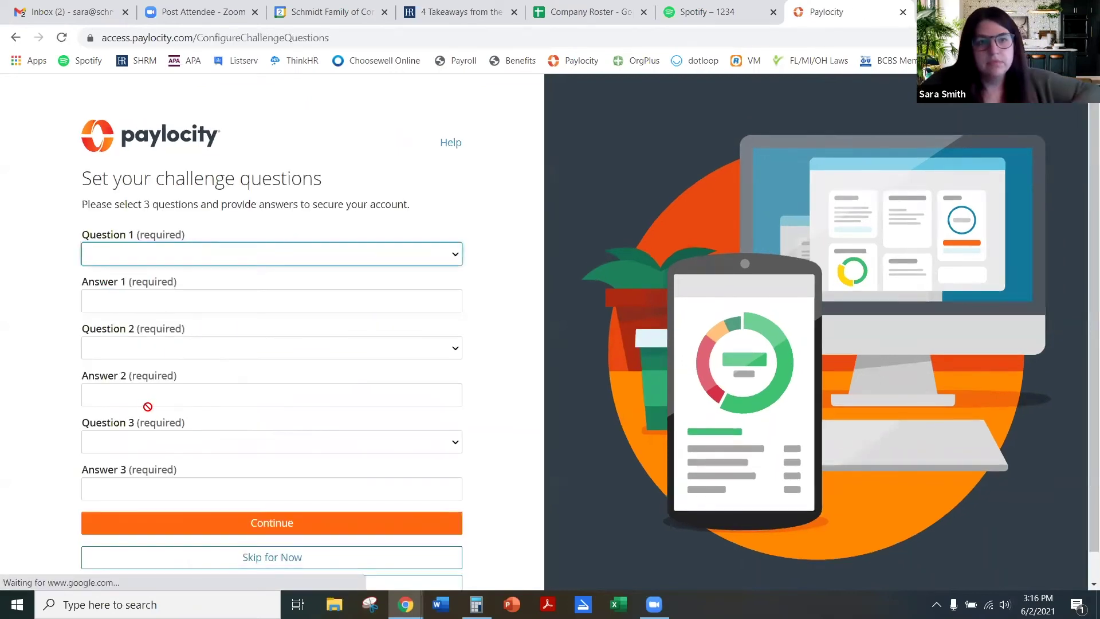
Skip the challenge question setup for now and look over the sections on the Self-Service Portal home page.
left_click(215, 553)
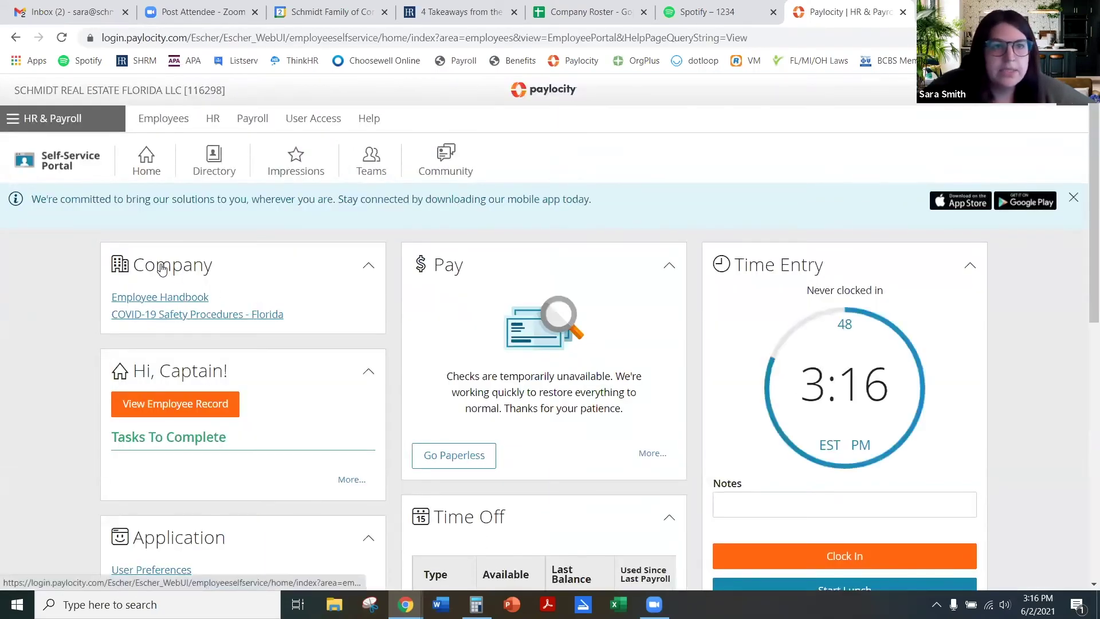
scroll(159, 280, "down", 4)
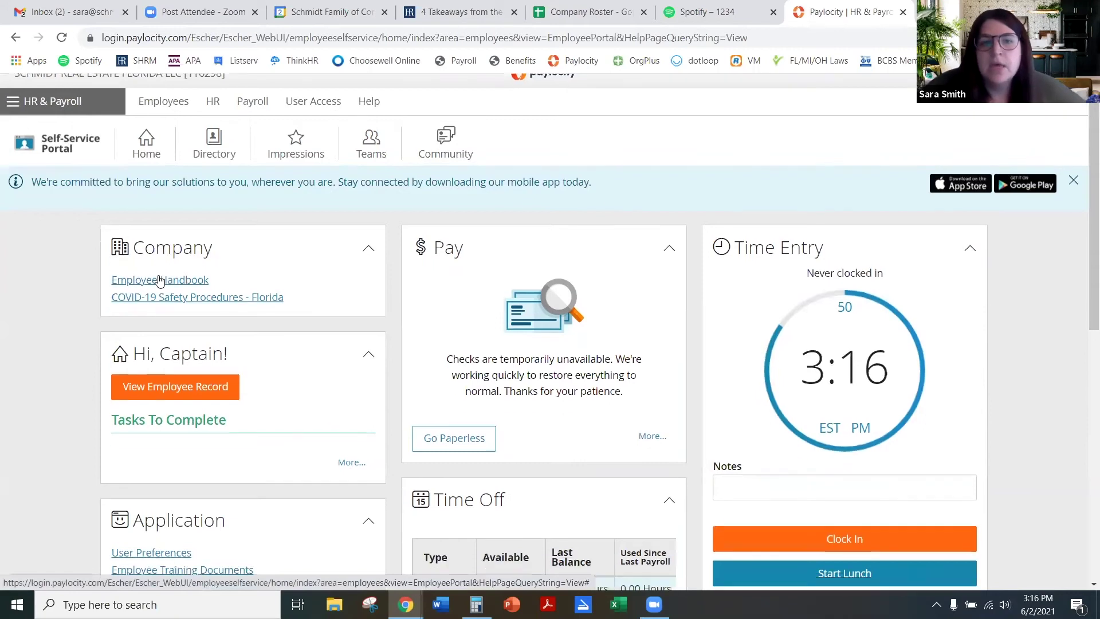
scroll(159, 275, "down", 1)
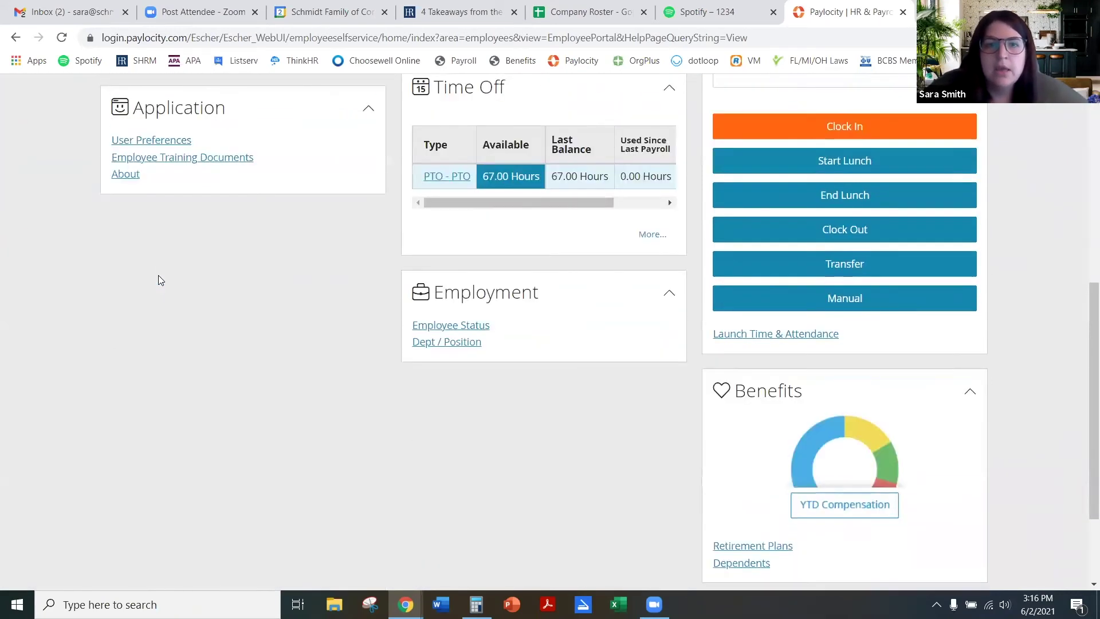
scroll(158, 275, "up", 6)
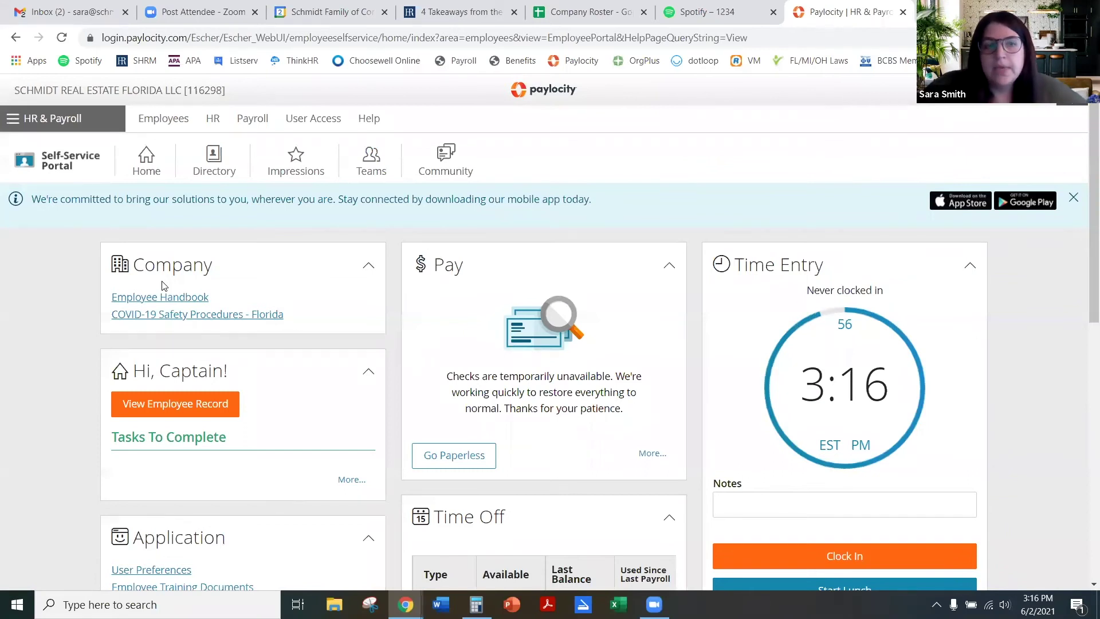
Look over the Company, Application, Time Off and Time Entry sections of the Self-Service Portal, and open the employee's HR record.
left_click(150, 111)
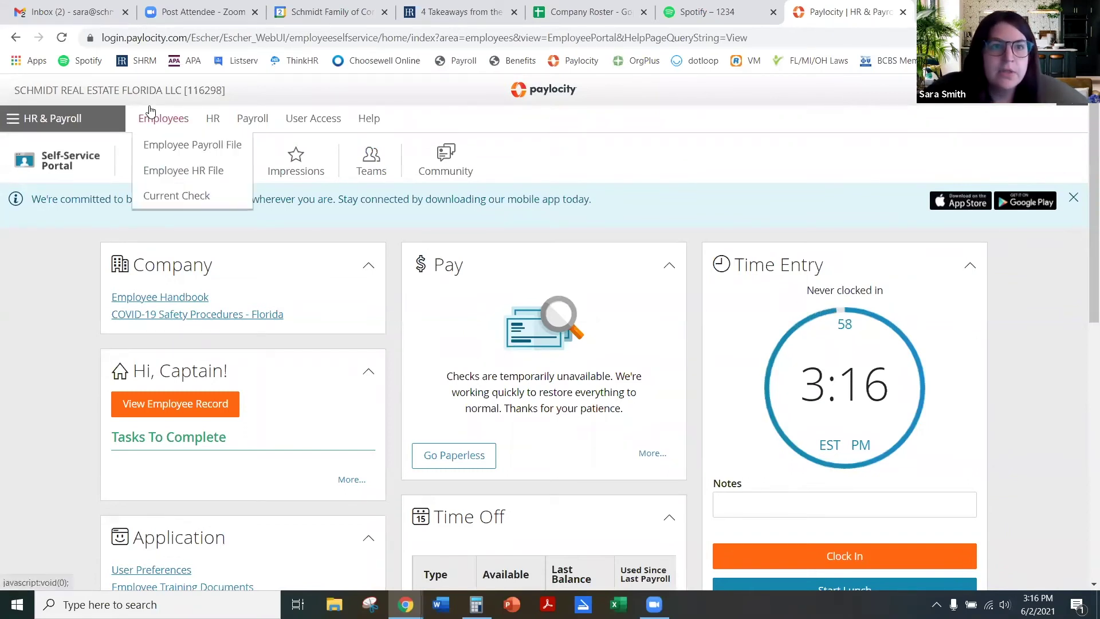
scroll(95, 260, "down", 3)
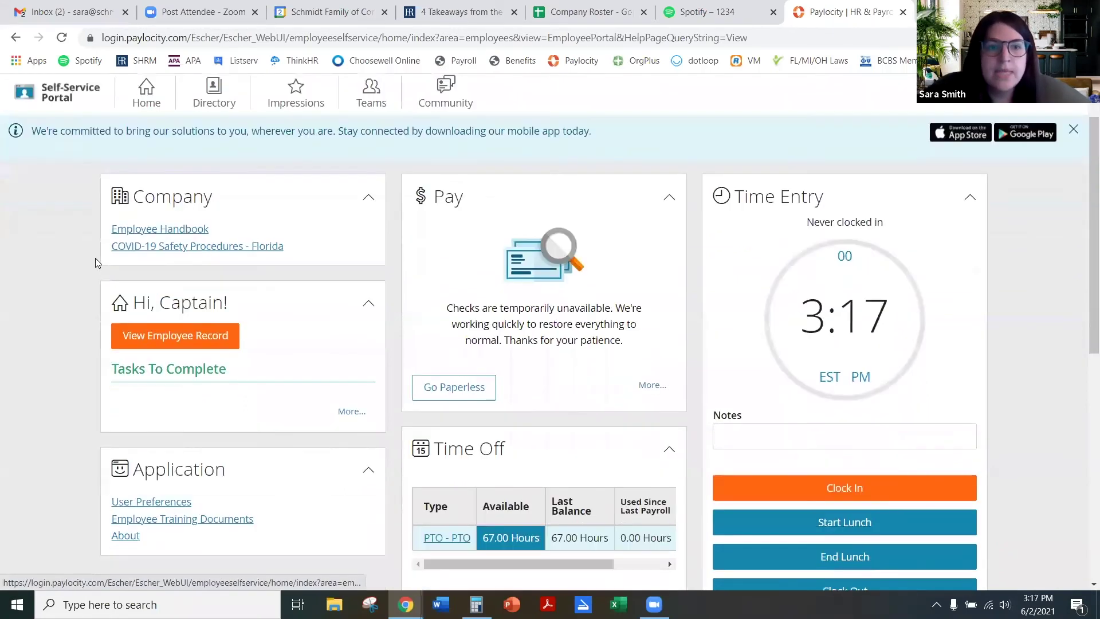
scroll(98, 262, "down", 6)
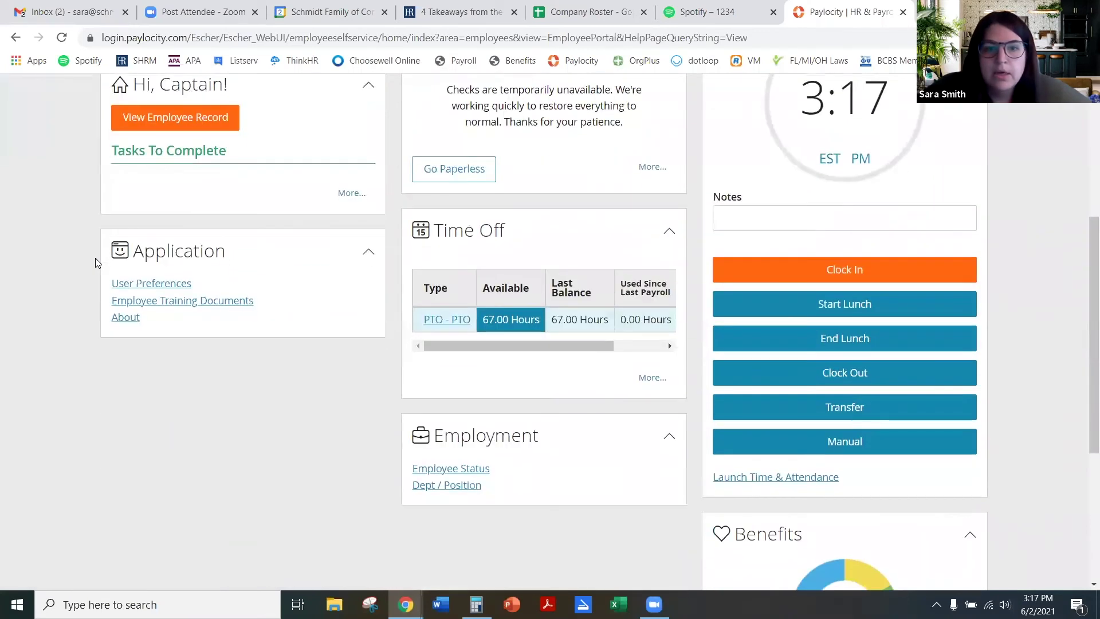
scroll(95, 258, "up", 10)
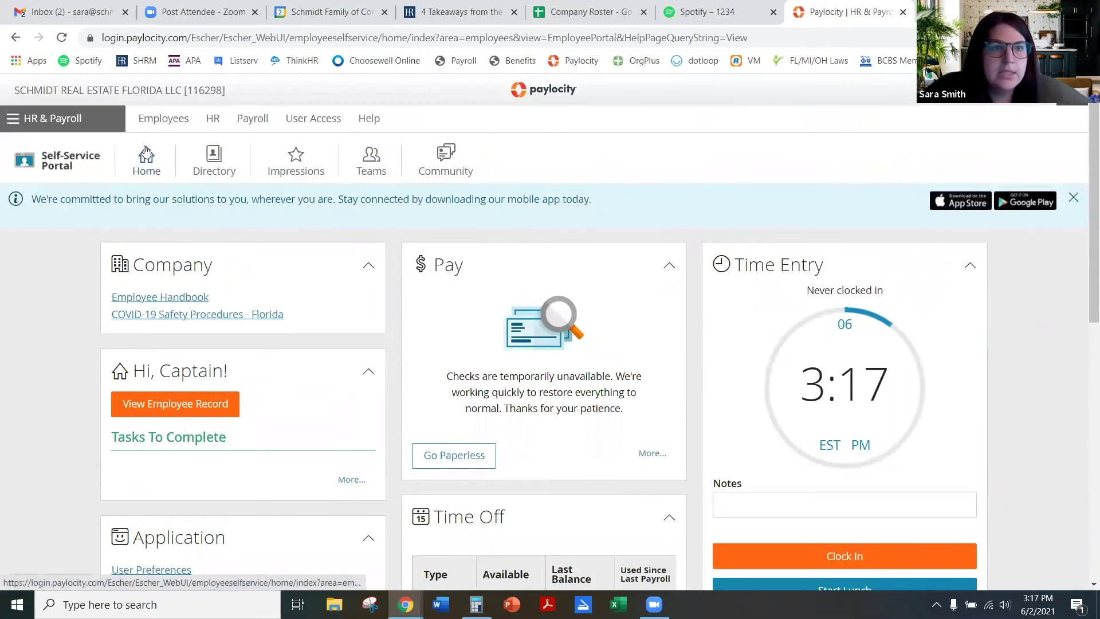
left_click(81, 115)
left_click(82, 244)
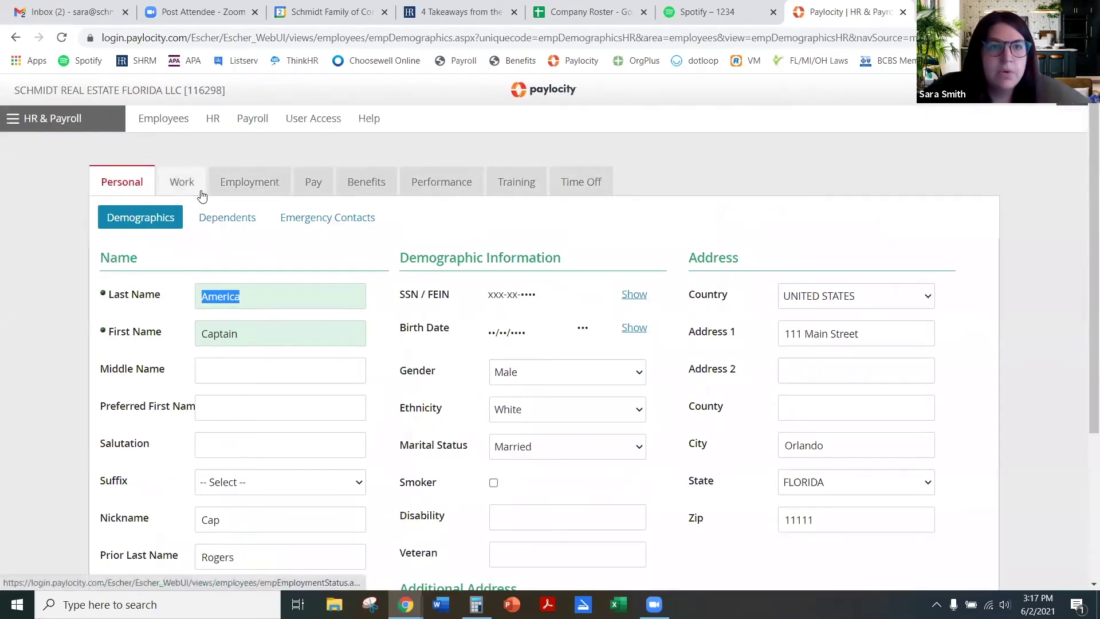
Review the employee's Employment rates and Work status, and look through the Personal demographics page.
left_click(232, 181)
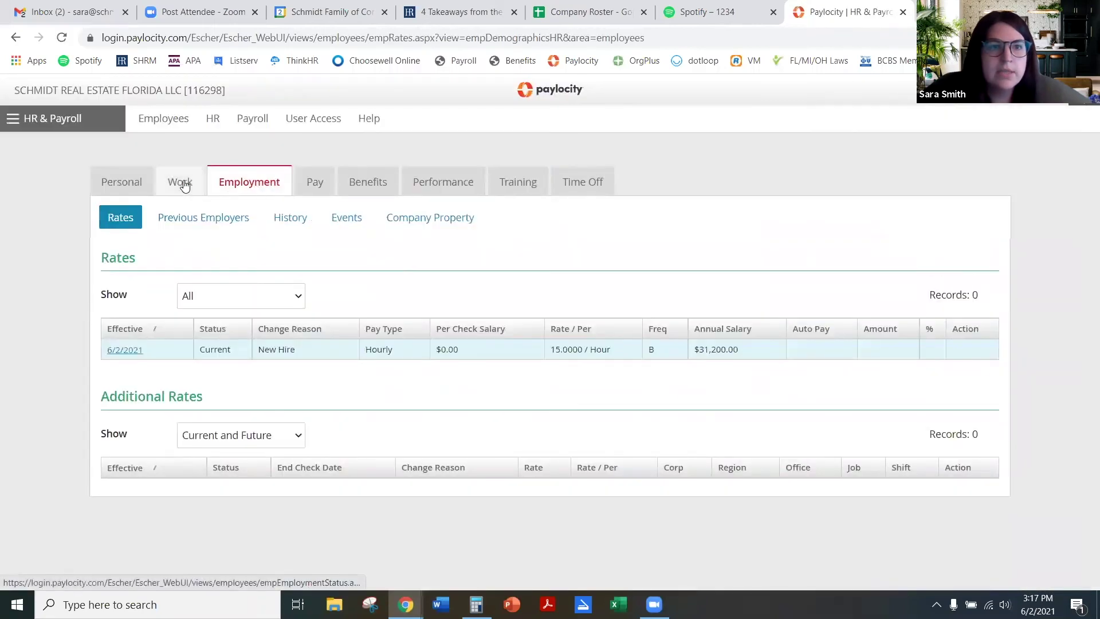
left_click(183, 184)
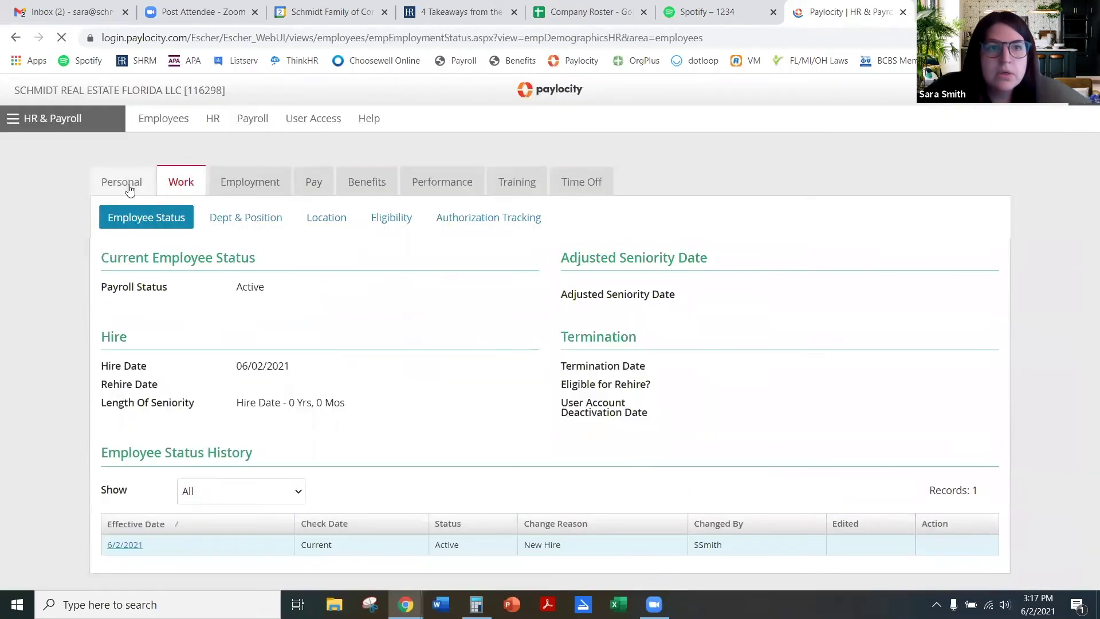
left_click(129, 186)
scroll(127, 210, "down", 4)
scroll(125, 255, "up", 4)
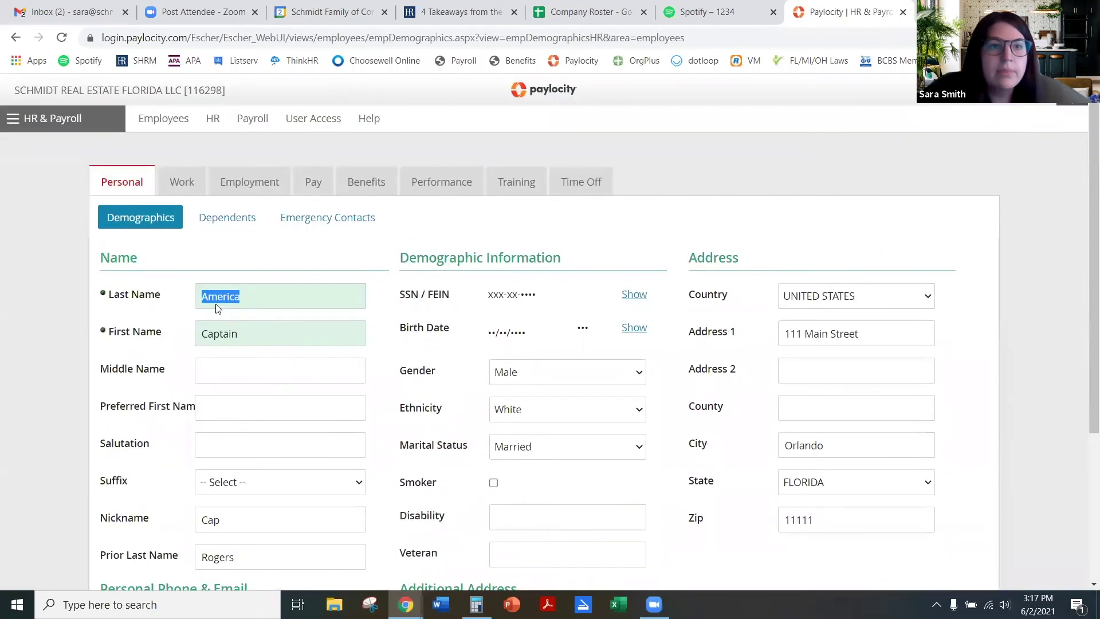